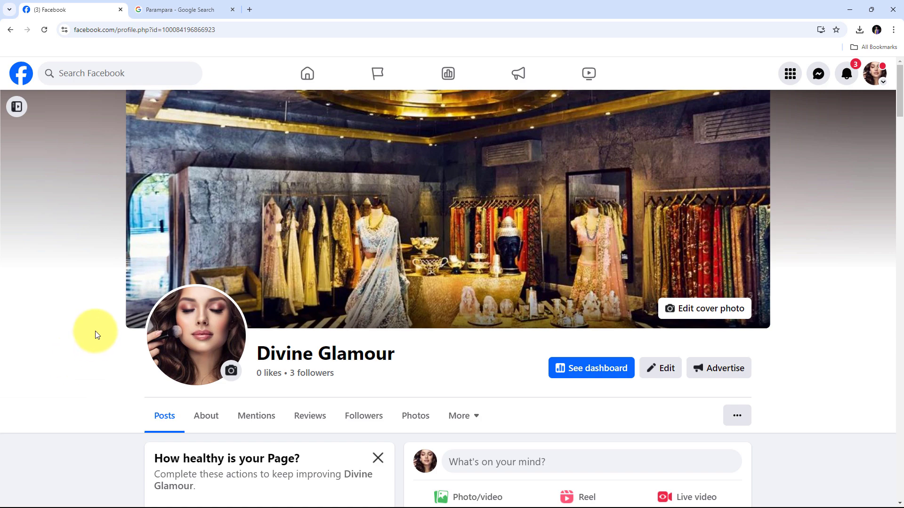
# Open the Pabbly Connect website at pabbly.com/connect/inr in a new browser tab
pyautogui.click(157, 10)
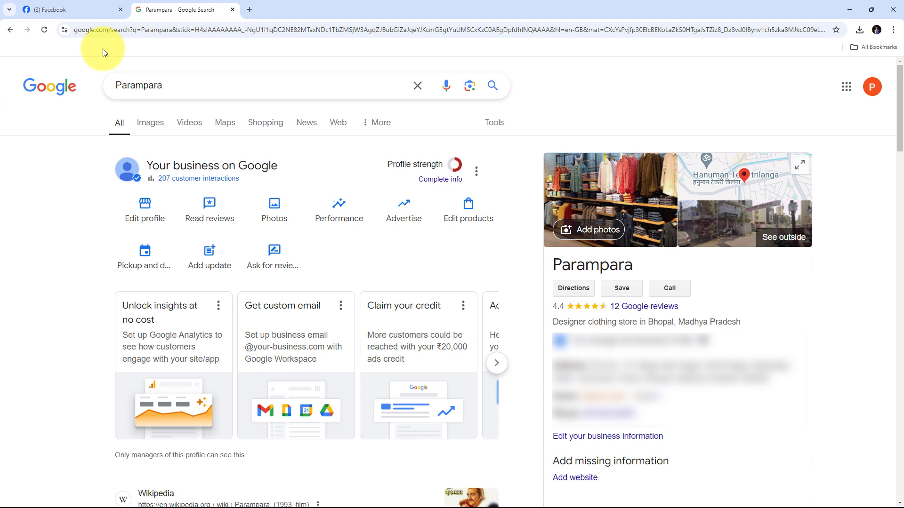
pyautogui.click(249, 9)
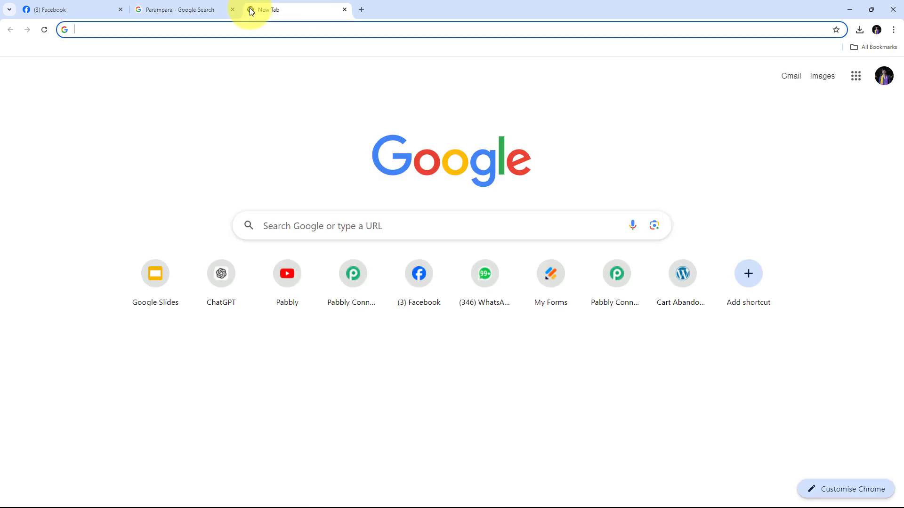
pyautogui.write('pabbly')
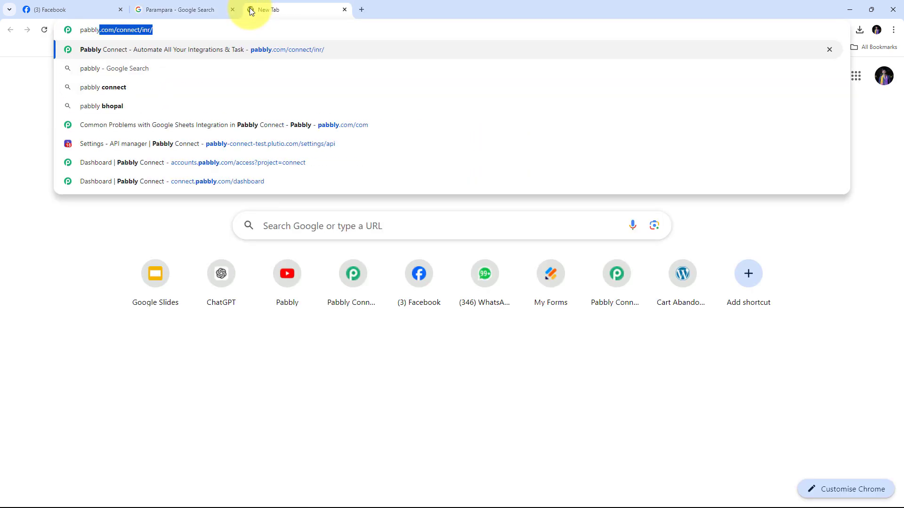
pyautogui.write('.com')
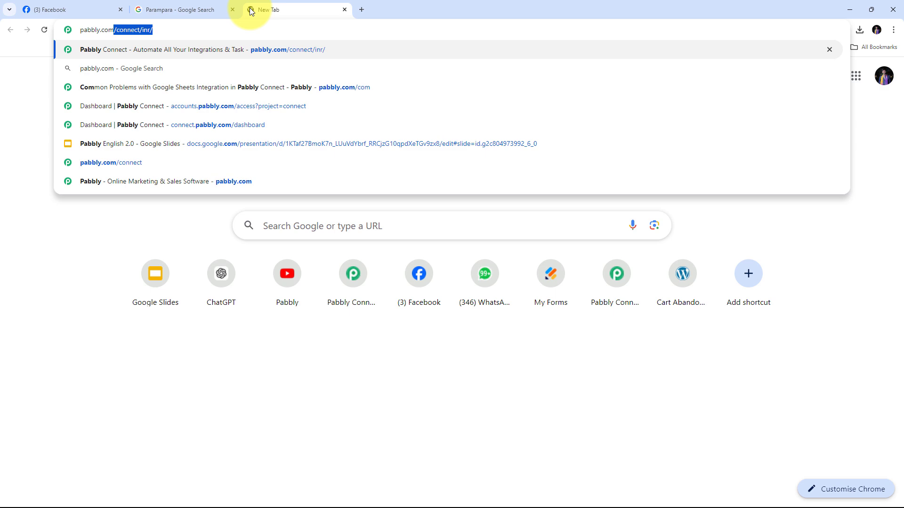
pyautogui.press('Return')
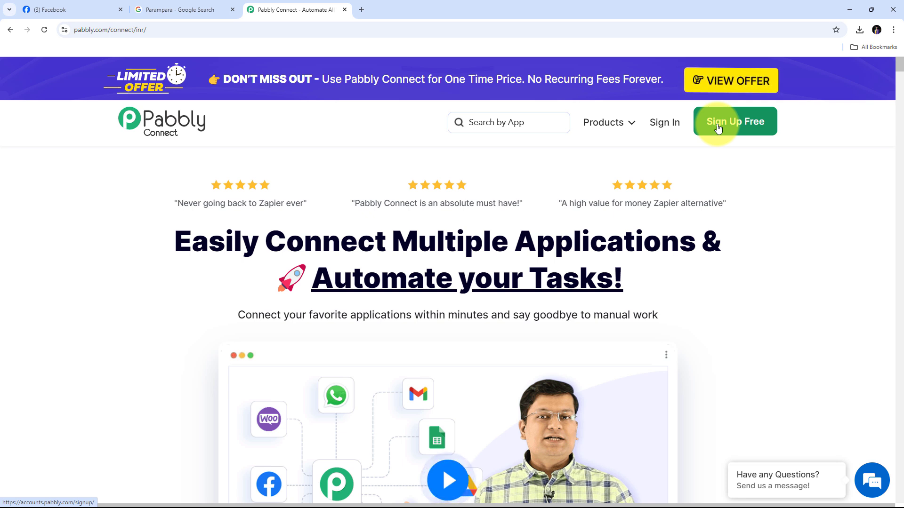
# Sign in to Pabbly and access Pabbly Connect from the list of all apps
pyautogui.click(664, 125)
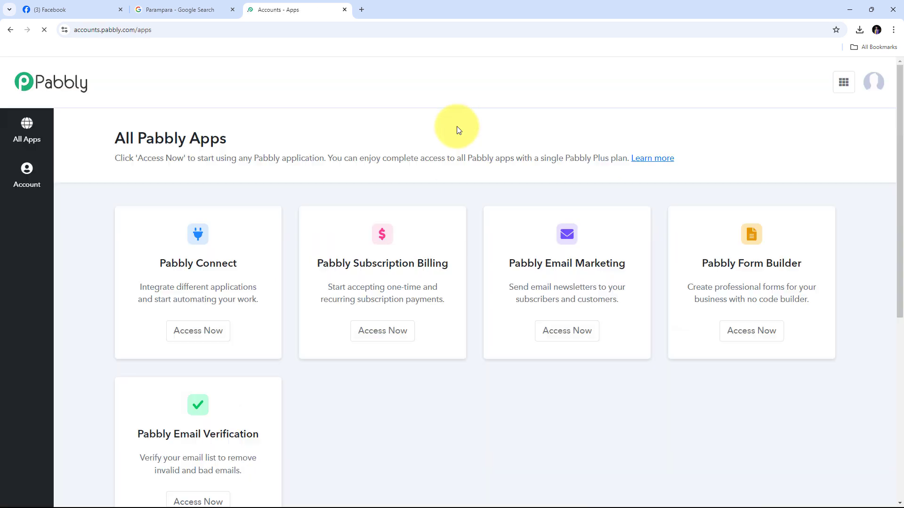
pyautogui.scroll(-1, 459, 131)
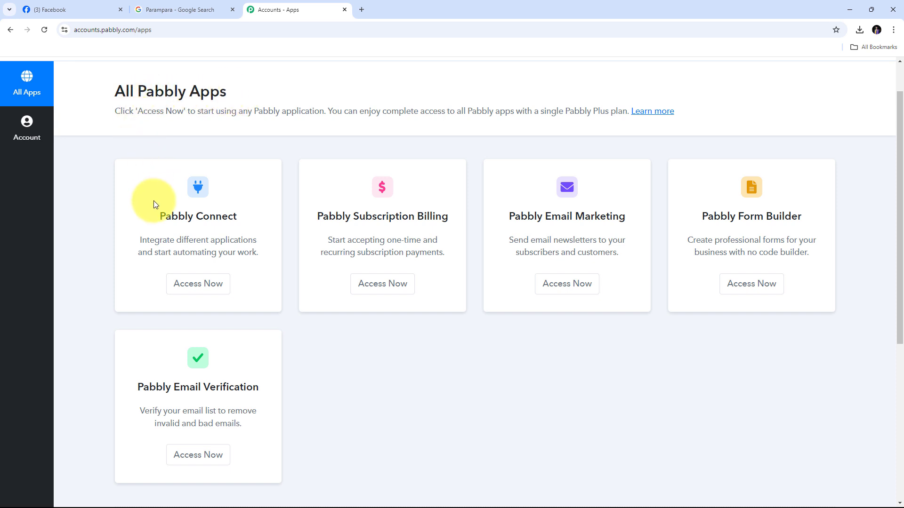
pyautogui.moveTo(162, 215); pyautogui.dragTo(250, 214)
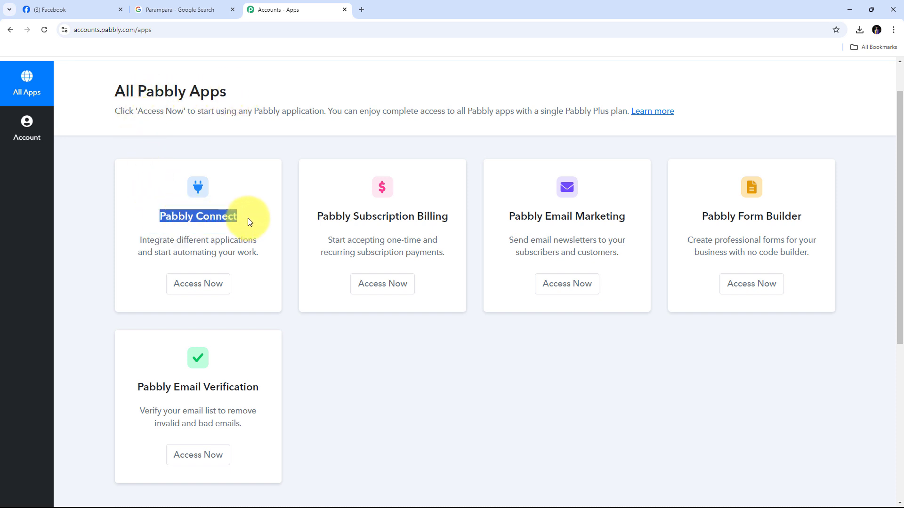
pyautogui.click(197, 284)
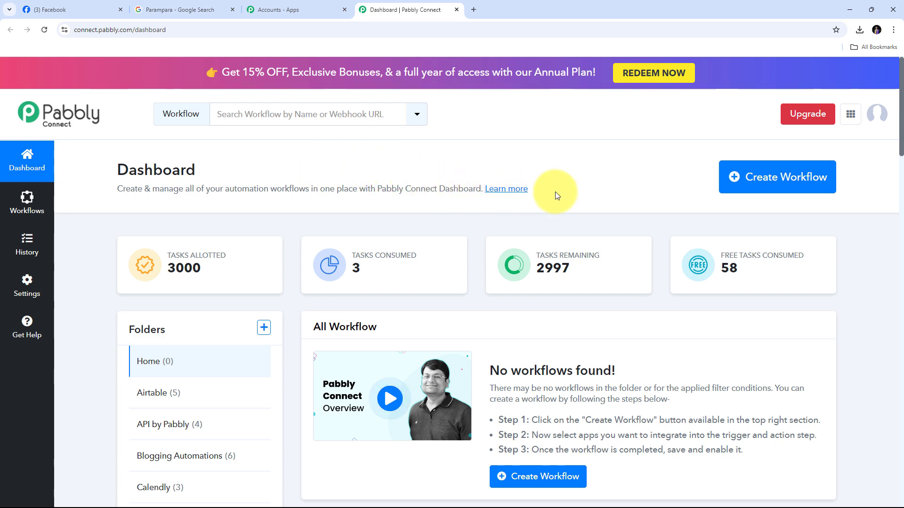
# Create a workflow named "Upload Media on Google Business Profile form Facebook Page" in the Home folder
pyautogui.click(768, 180)
pyautogui.click(332, 252)
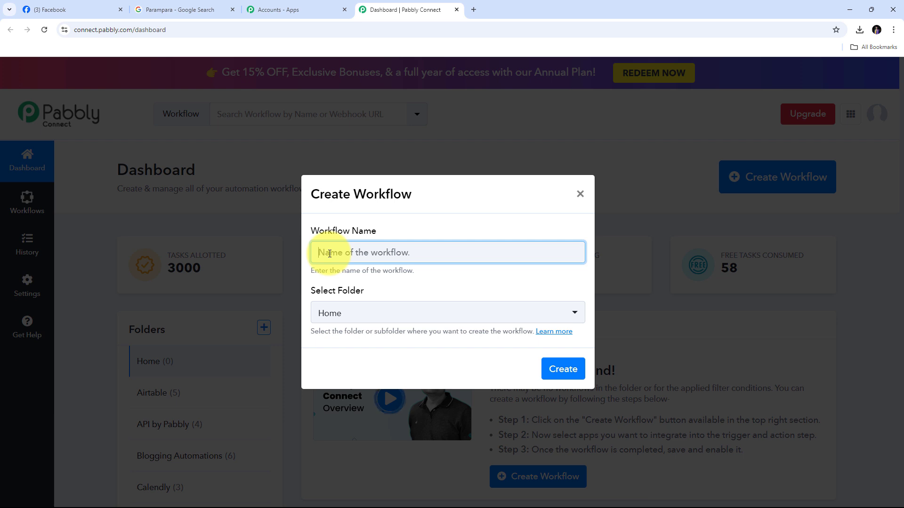
pyautogui.write('Upload Media on Google Business Profile form Facebook Page')
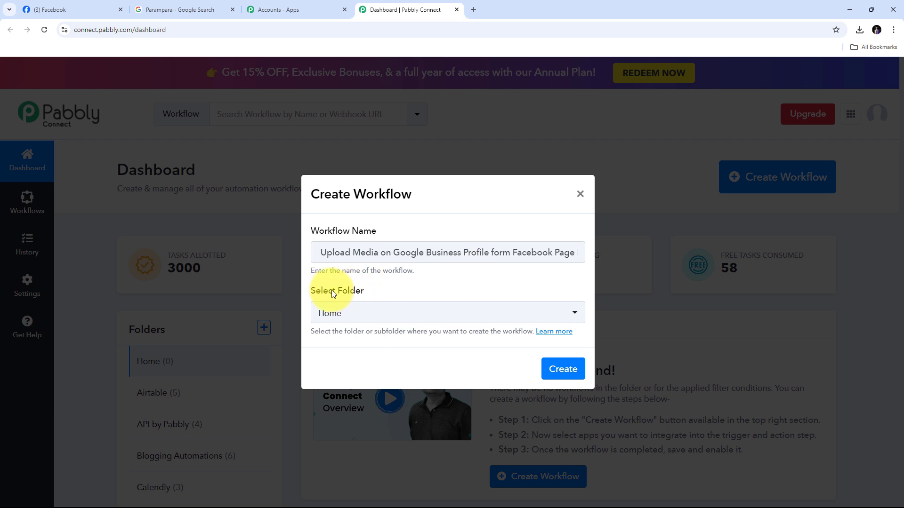
pyautogui.click(562, 369)
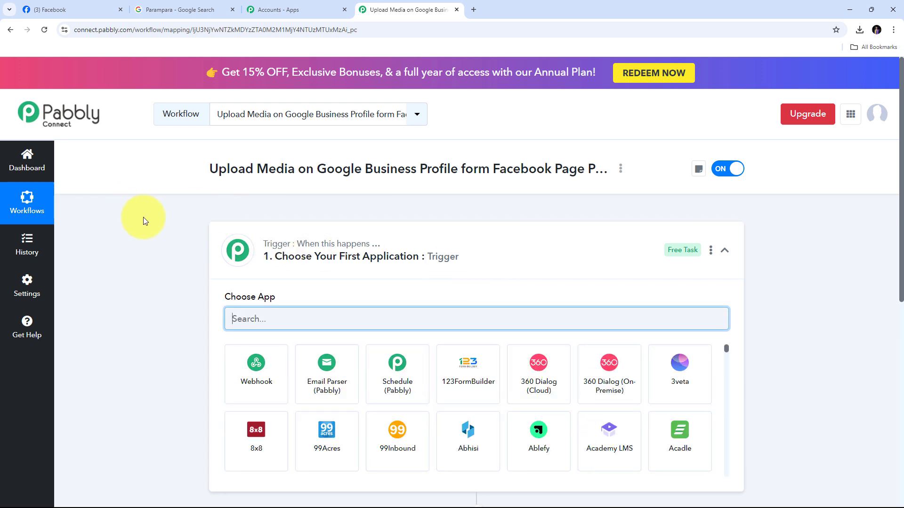
# Set the workflow's trigger app to Facebook Pages with New Post as the trigger event
pyautogui.scroll(-3, 143, 216)
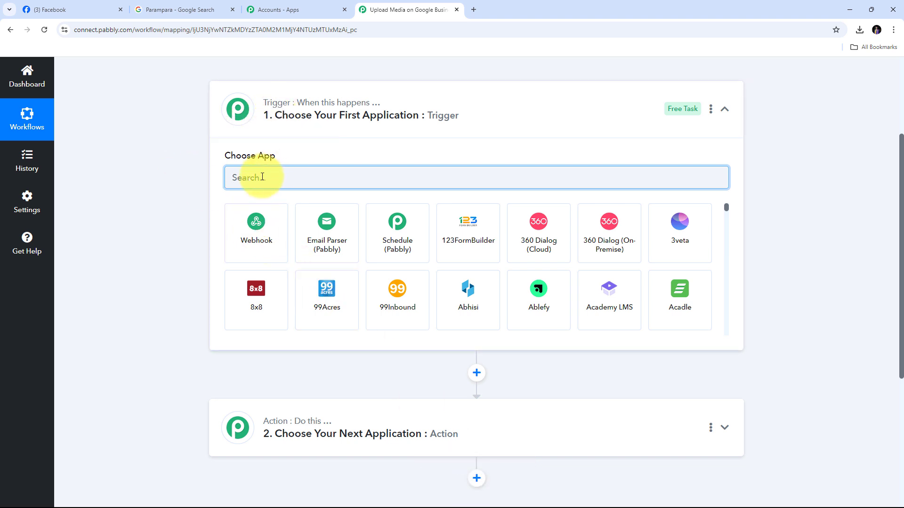
pyautogui.write('Facebook')
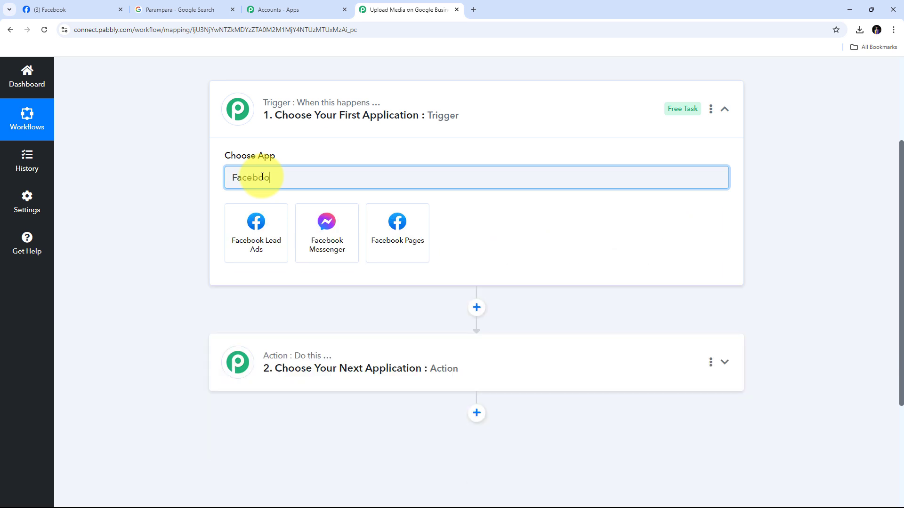
pyautogui.click(392, 231)
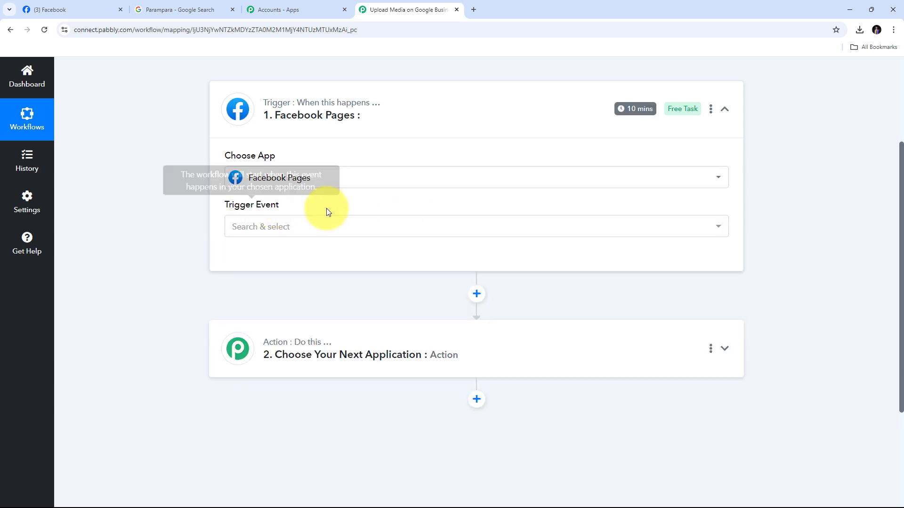
pyautogui.click(451, 226)
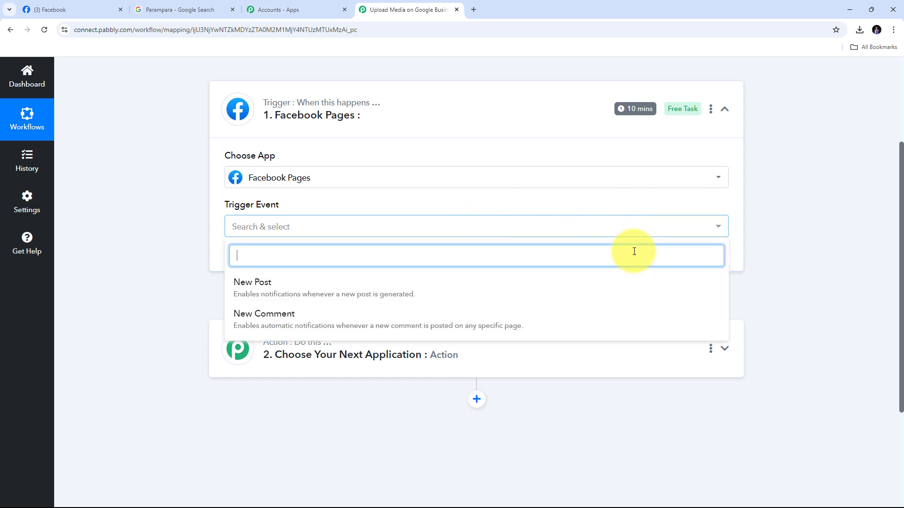
pyautogui.click(276, 288)
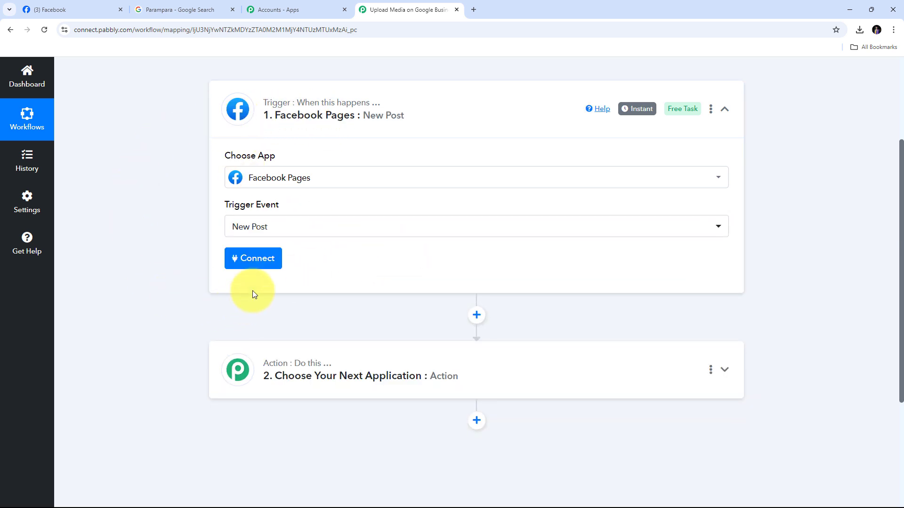
# Connect the trigger to Facebook Pages through a new connection and authorize the account switch
pyautogui.click(249, 261)
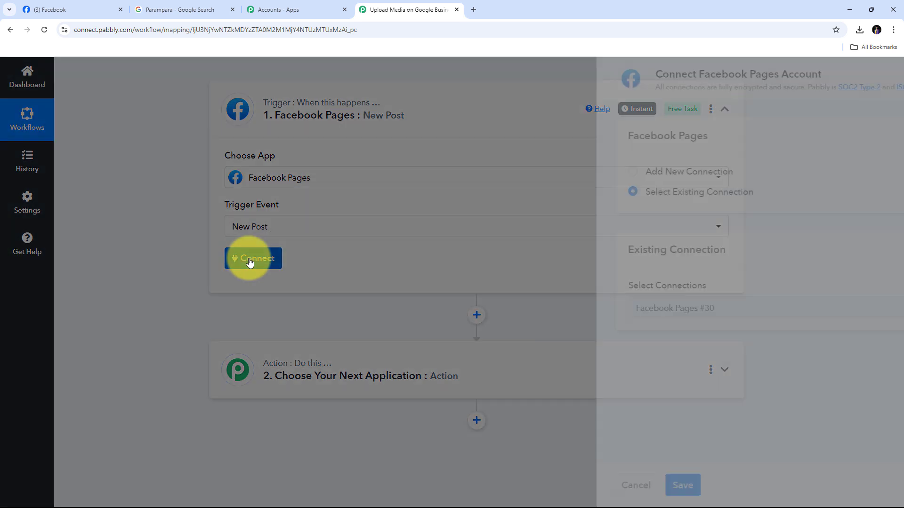
pyautogui.click(443, 174)
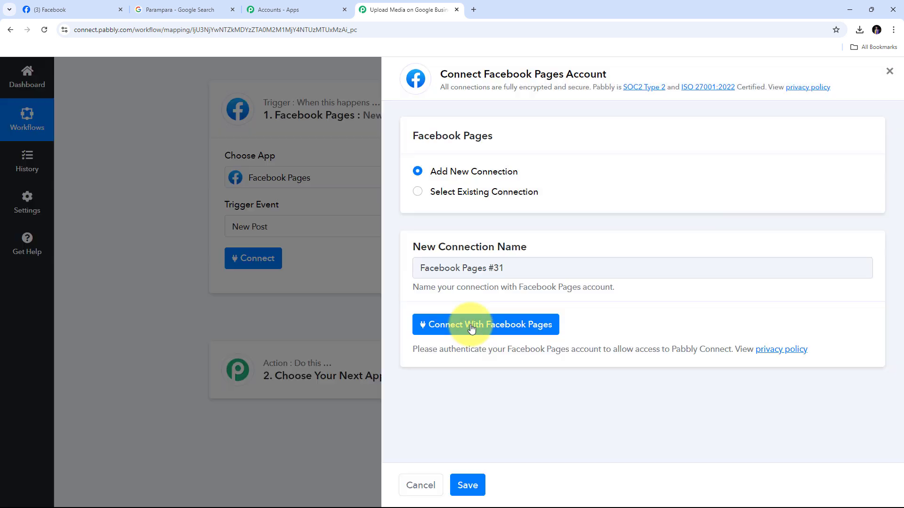
pyautogui.click(471, 327)
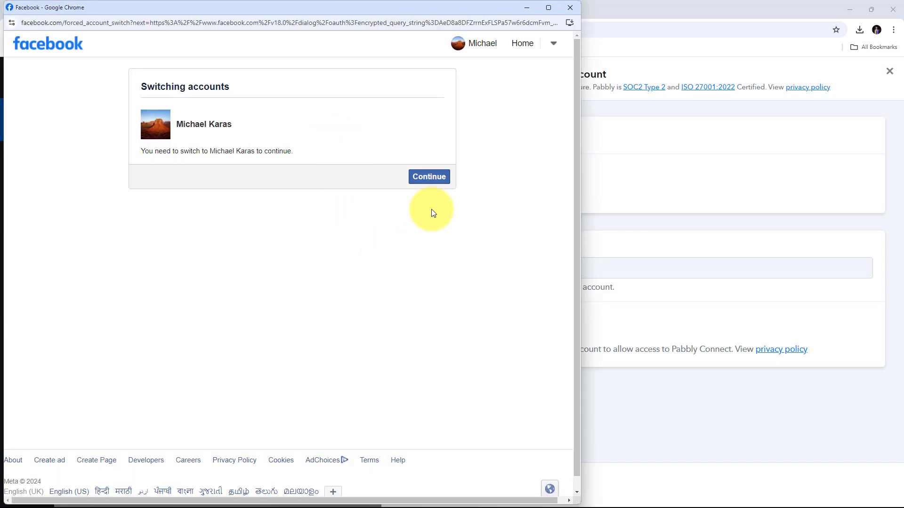
pyautogui.click(430, 178)
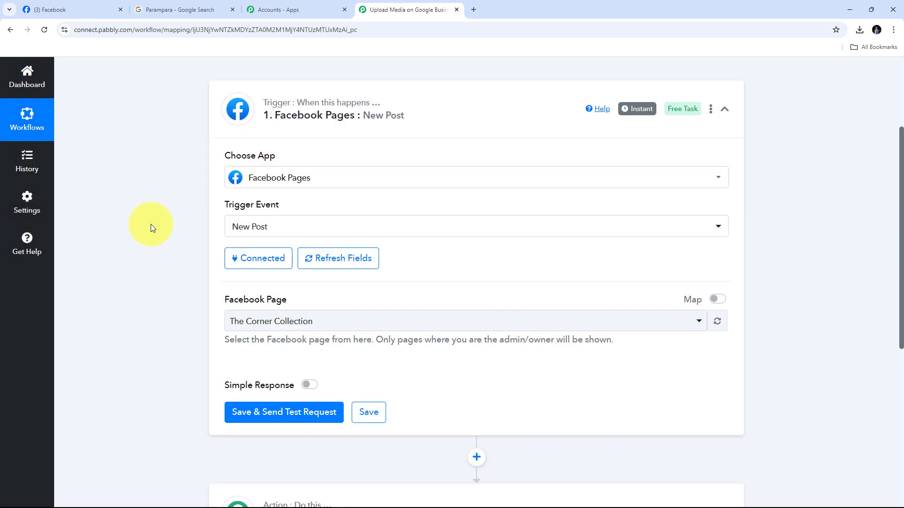
# Choose Divine Glamour as the trigger's Facebook page after checking its name on Facebook, and save it with a test request
pyautogui.scroll(-2, 303, 201)
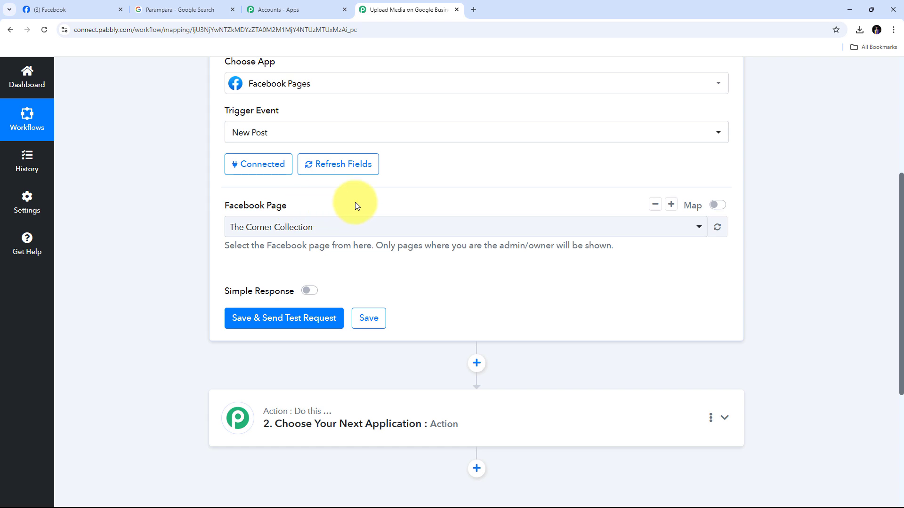
pyautogui.click(66, 9)
pyautogui.scroll(-2, 363, 277)
pyautogui.scroll(2, 407, 251)
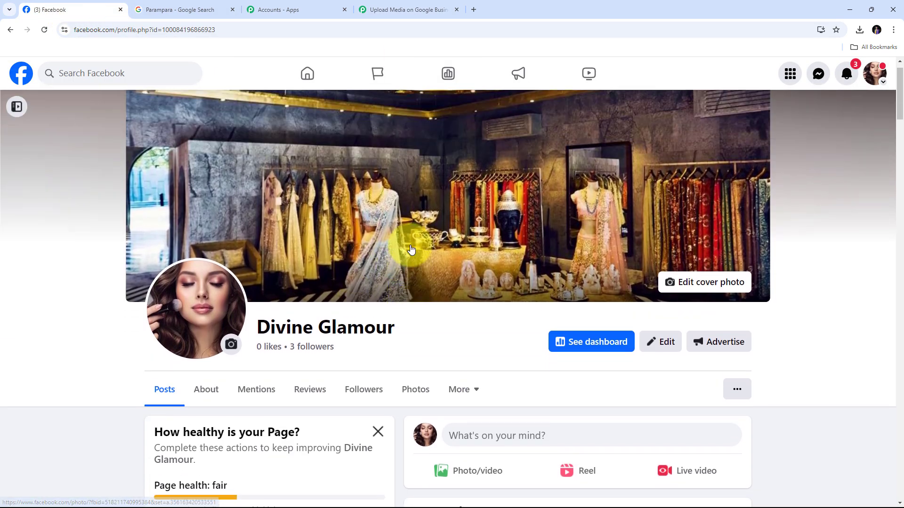
pyautogui.moveTo(258, 356); pyautogui.dragTo(446, 359)
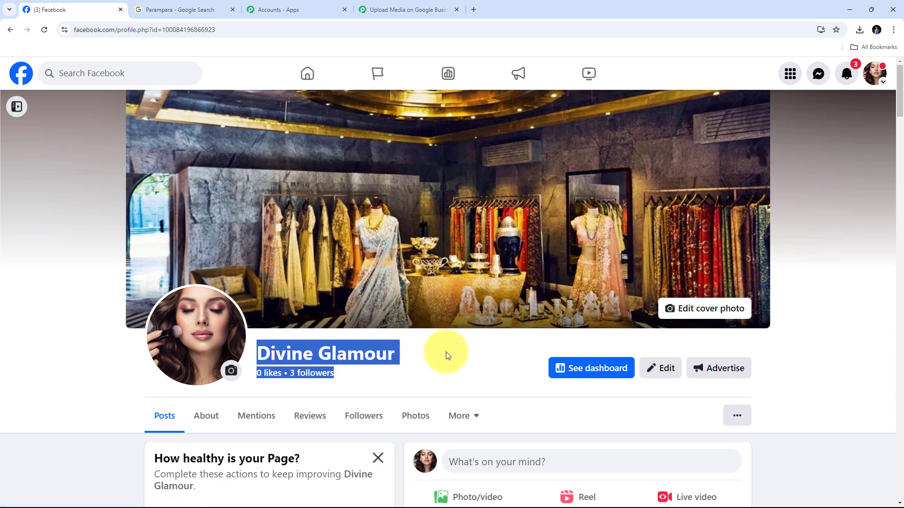
pyautogui.click(228, 369)
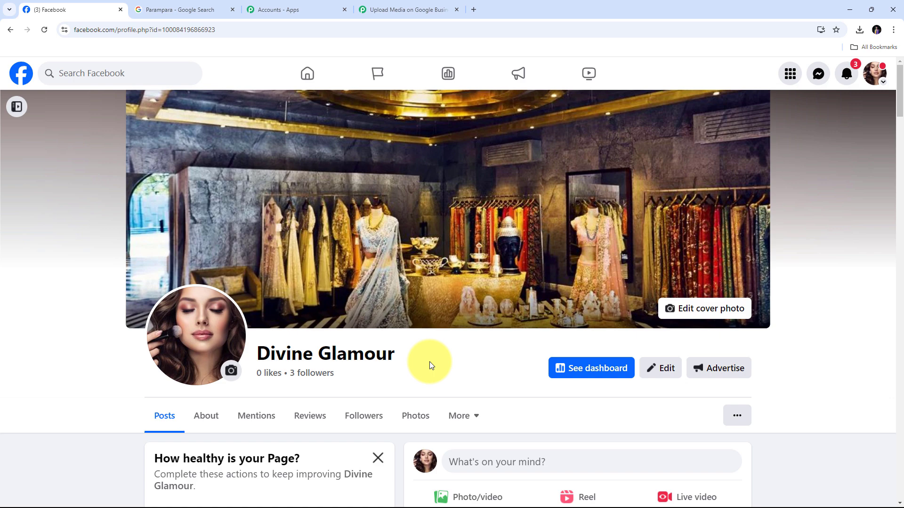
pyautogui.click(413, 9)
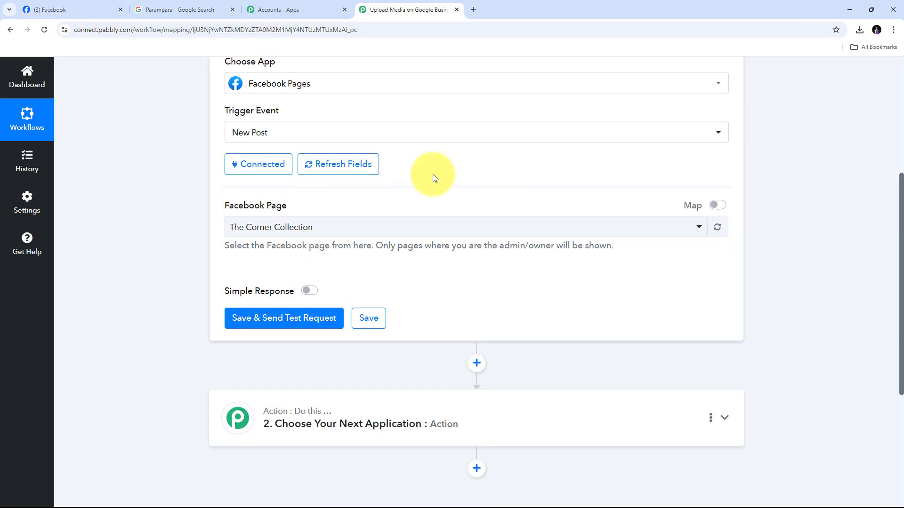
pyautogui.click(583, 230)
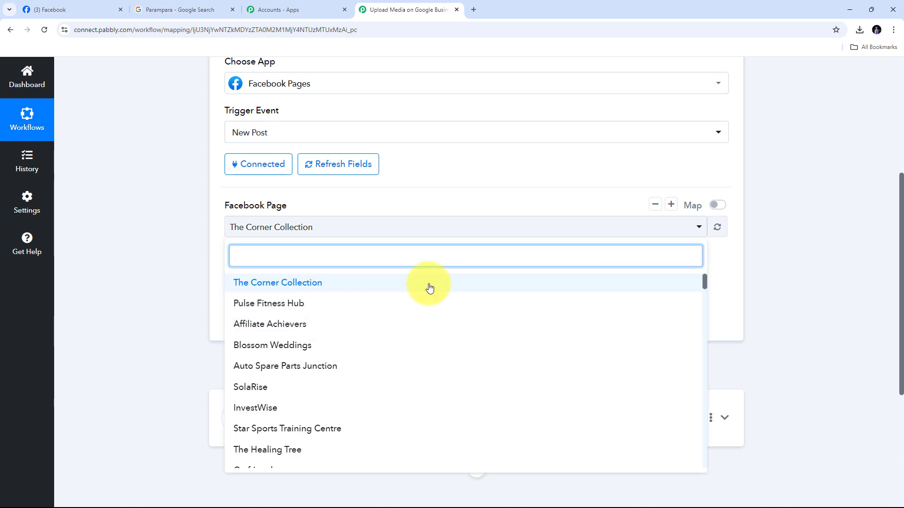
pyautogui.scroll(-7, 425, 337)
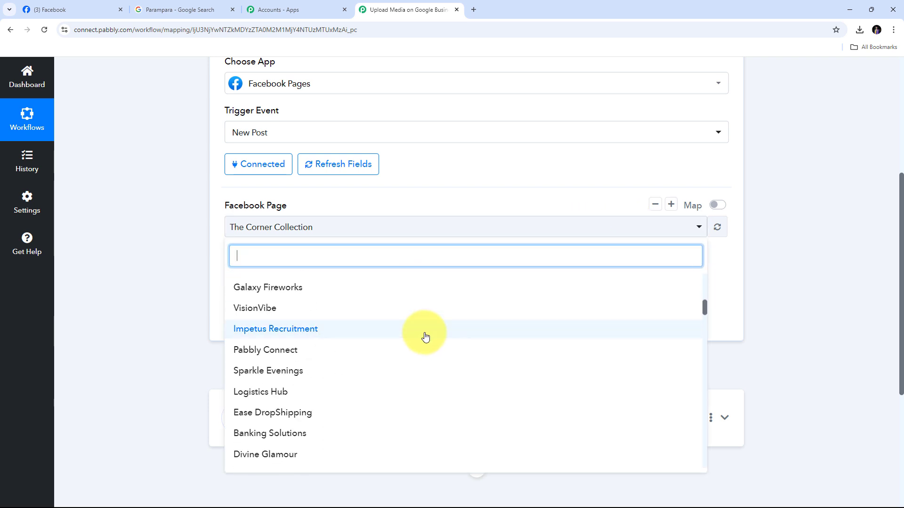
pyautogui.scroll(-3, 401, 330)
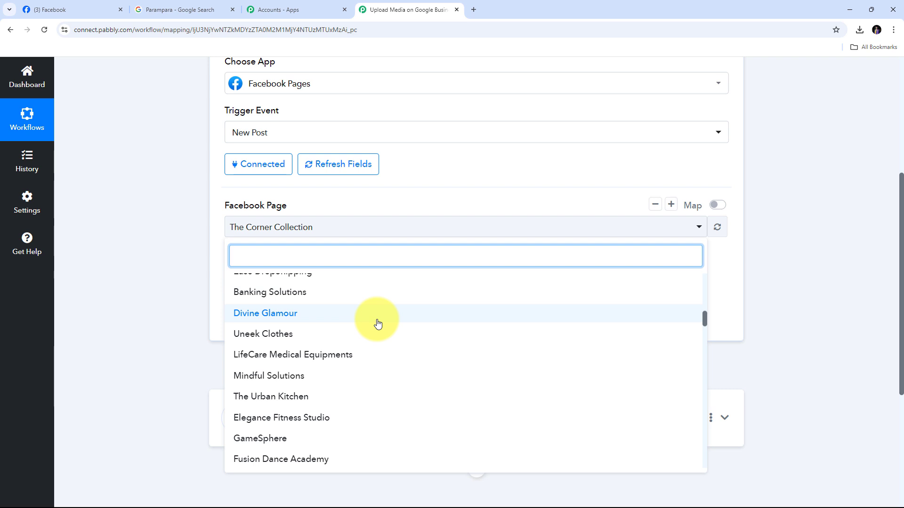
pyautogui.click(279, 314)
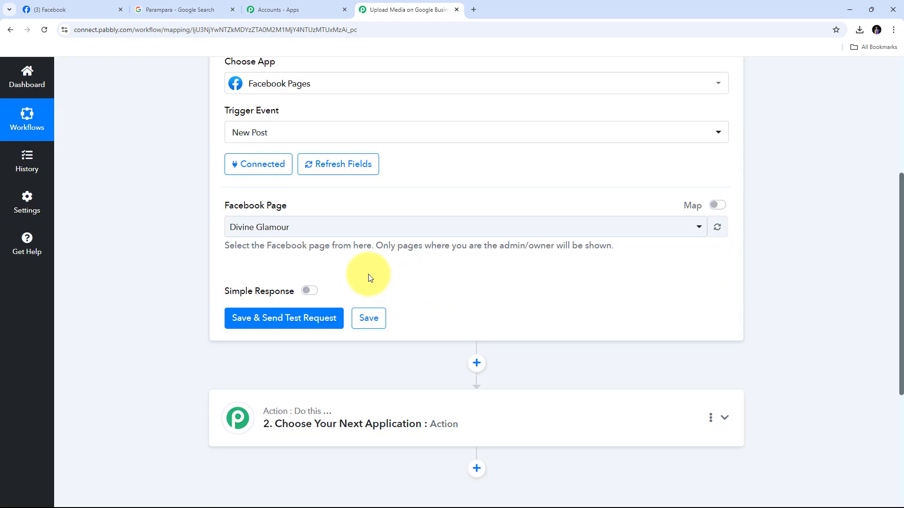
pyautogui.click(261, 318)
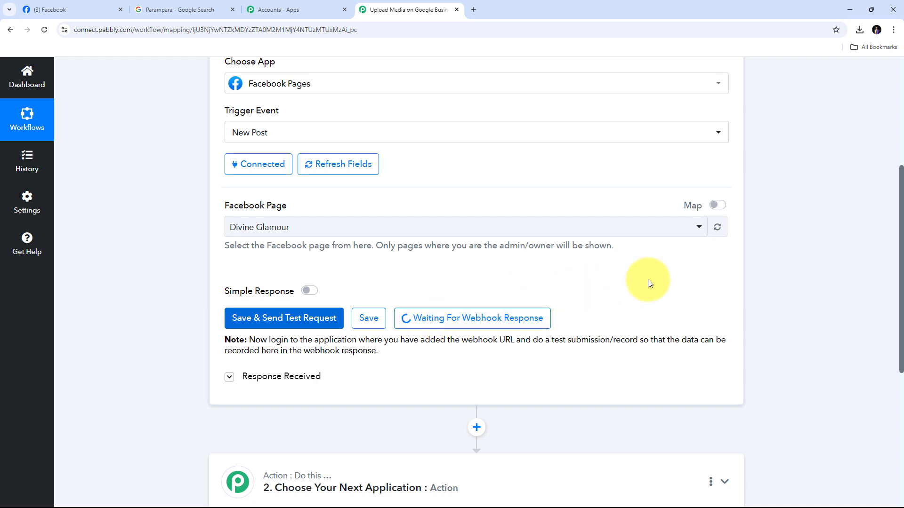
# On the Divine Glamour Facebook page, start a new photo post with the image Boutique_photo_2023_WEB_3_480x480 from Downloads
pyautogui.click(62, 8)
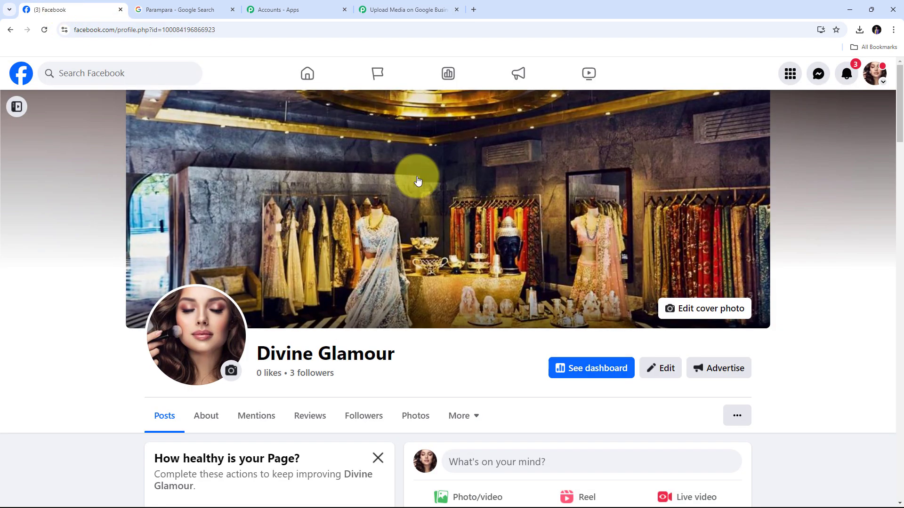
pyautogui.scroll(-2, 494, 155)
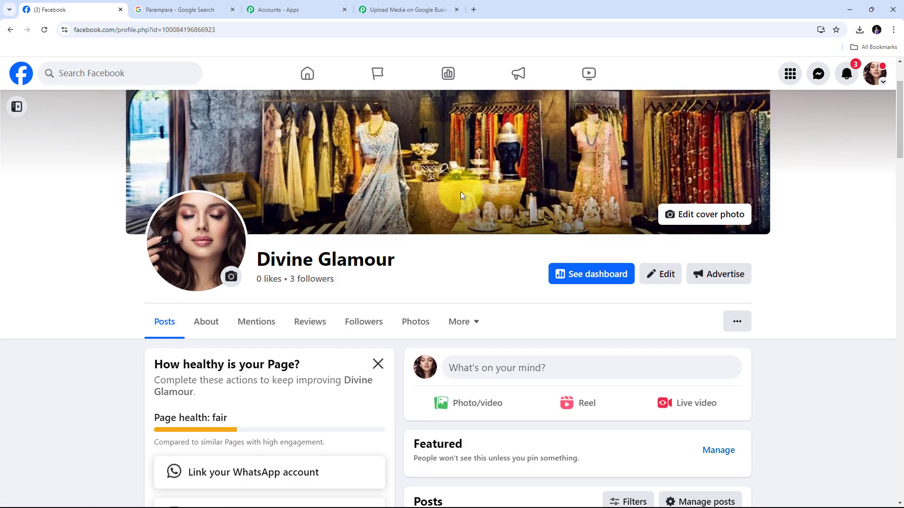
pyautogui.scroll(-1, 460, 191)
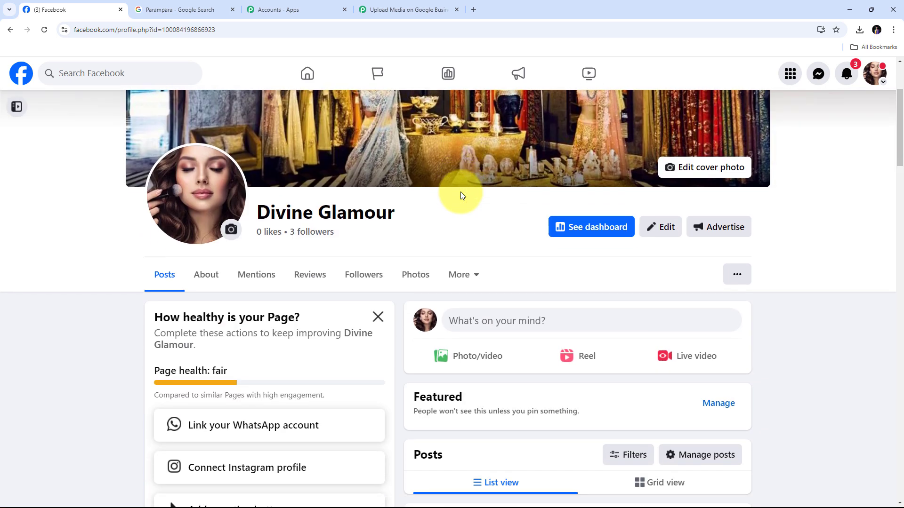
pyautogui.click(473, 363)
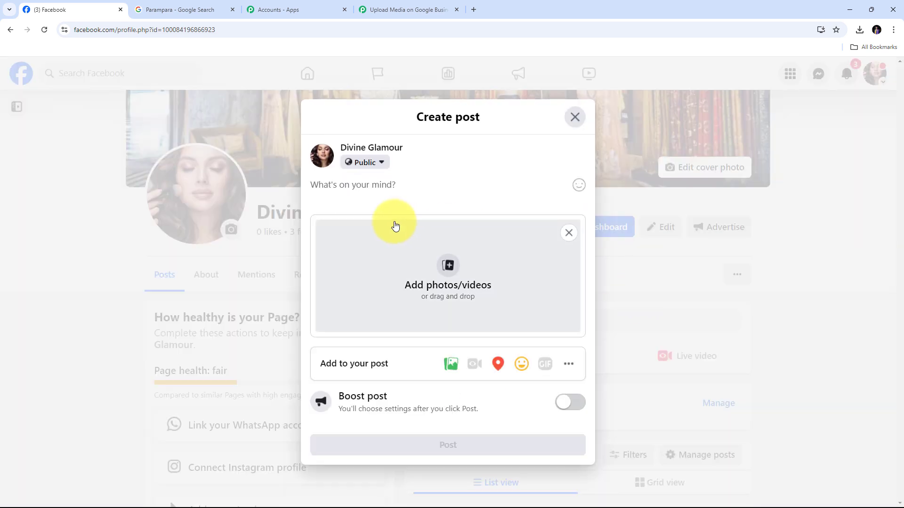
pyautogui.click(446, 267)
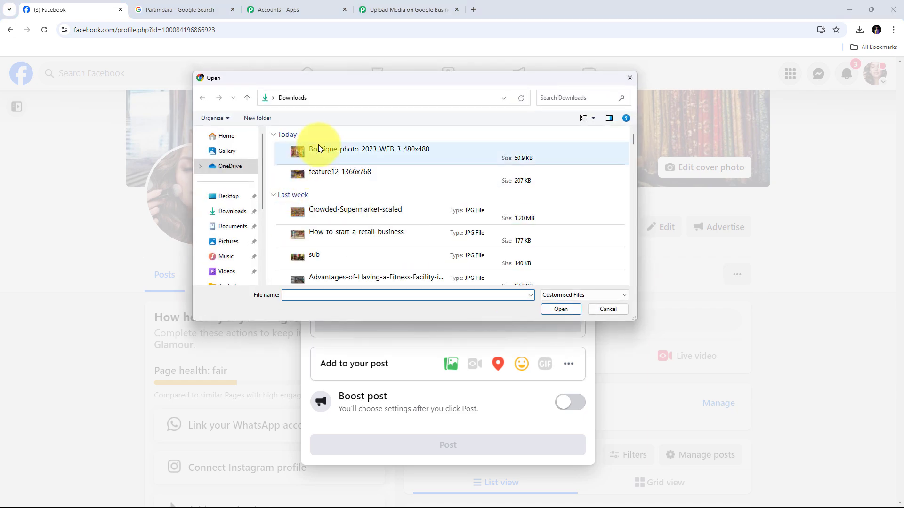
pyautogui.doubleClick(330, 152)
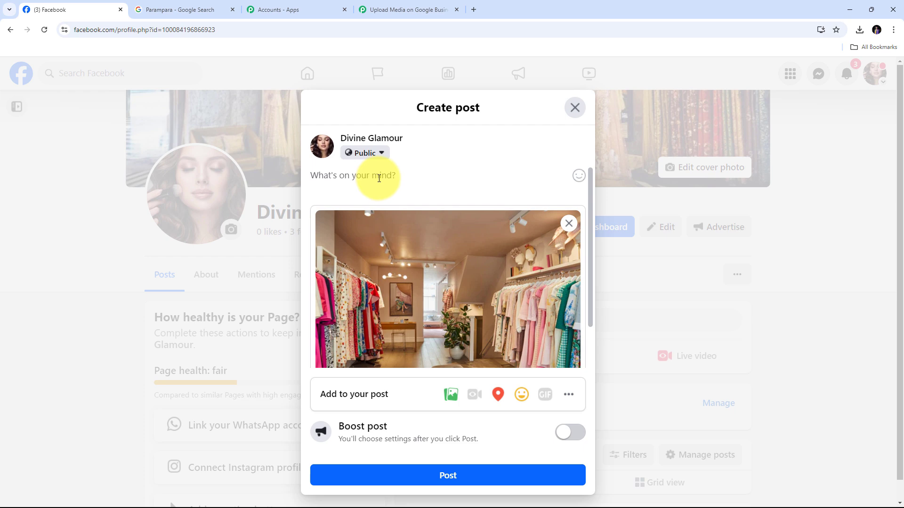
# Caption the post "We have added our new collection do check it out by visiting our store!!" and publish it
pyautogui.write('We have added our new collection do check it out by visiting our store!!')
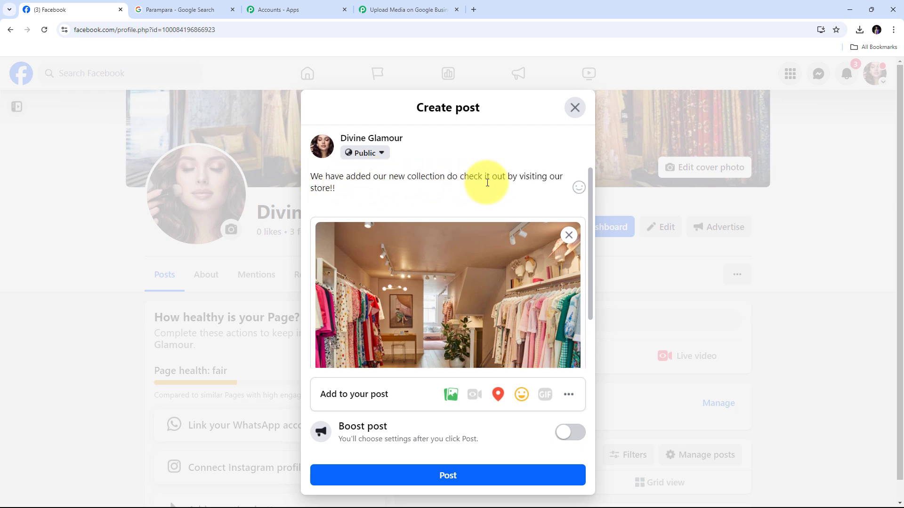
pyautogui.moveTo(424, 243)
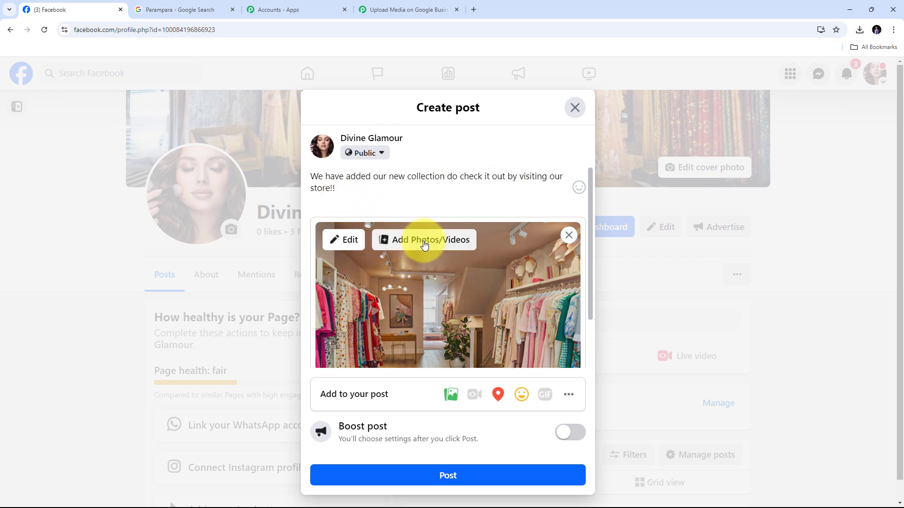
pyautogui.scroll(-1, 495, 234)
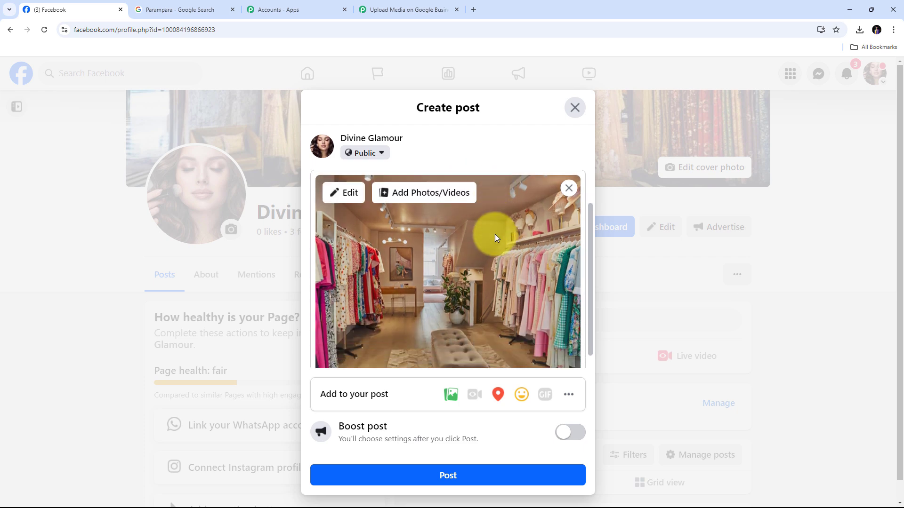
pyautogui.scroll(1, 495, 234)
pyautogui.scroll(-1, 501, 207)
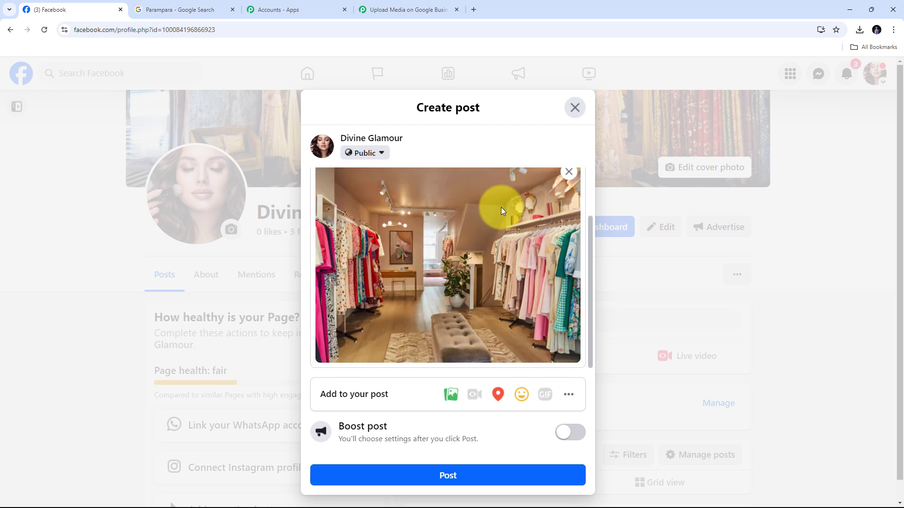
pyautogui.click(447, 476)
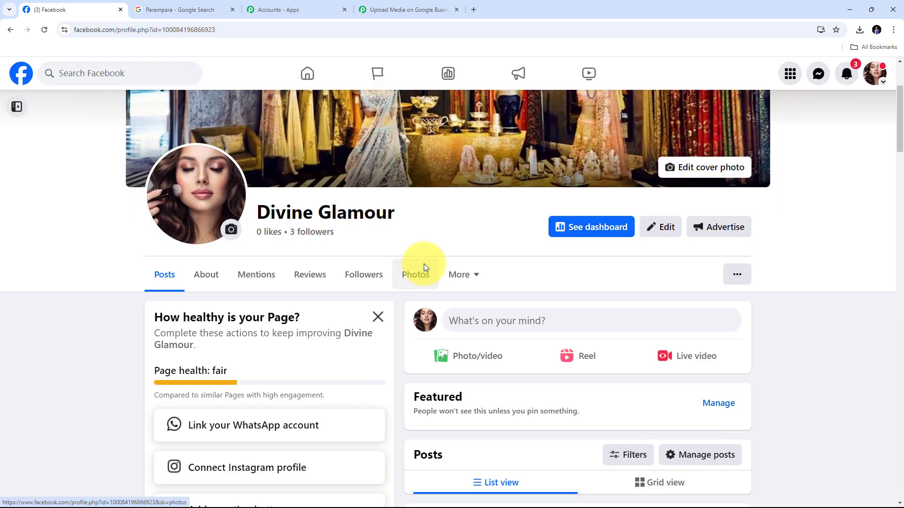
pyautogui.scroll(-3, 636, 254)
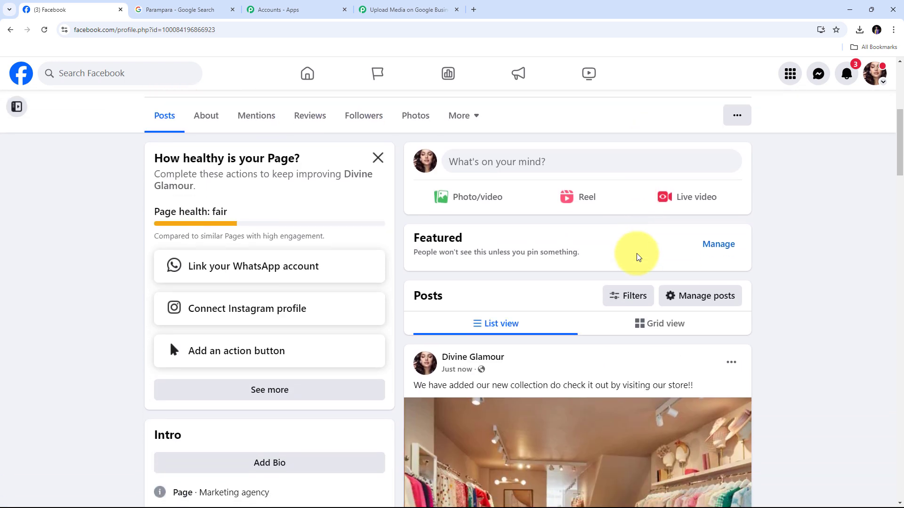
pyautogui.scroll(-2, 636, 256)
pyautogui.scroll(-2, 611, 281)
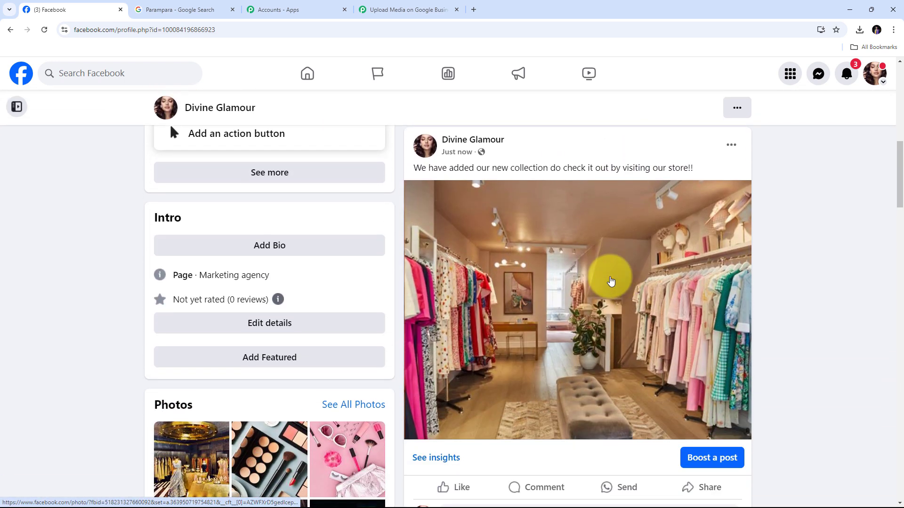
pyautogui.scroll(1, 541, 281)
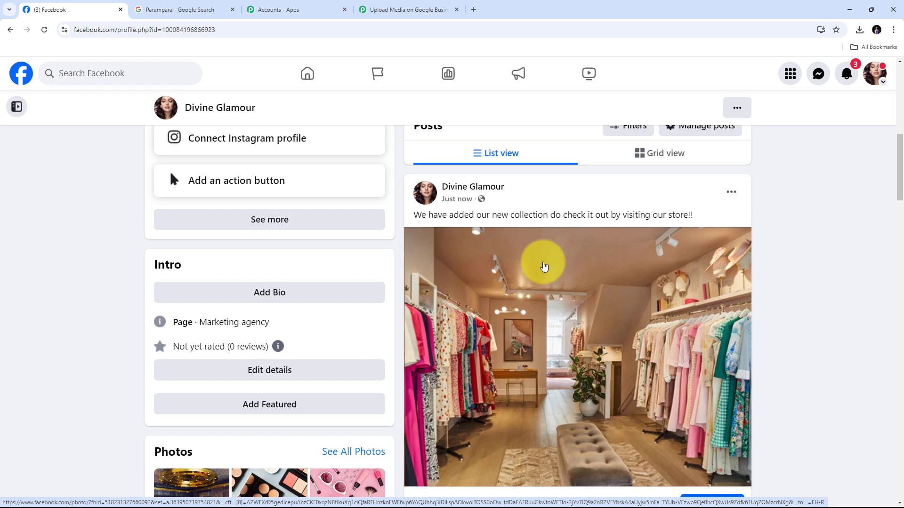
# Return to the Pabbly Connect workflow and examine the response fields captured from the new Facebook post
pyautogui.click(396, 9)
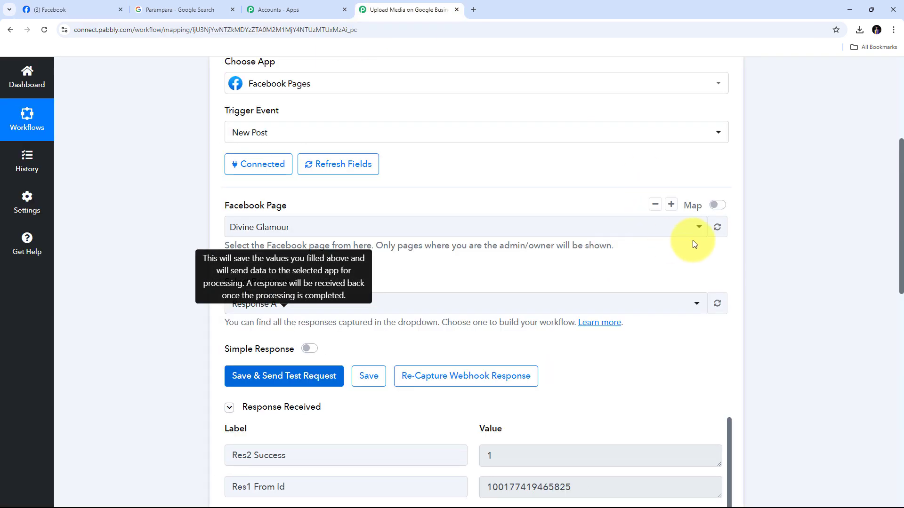
pyautogui.scroll(-6, 815, 198)
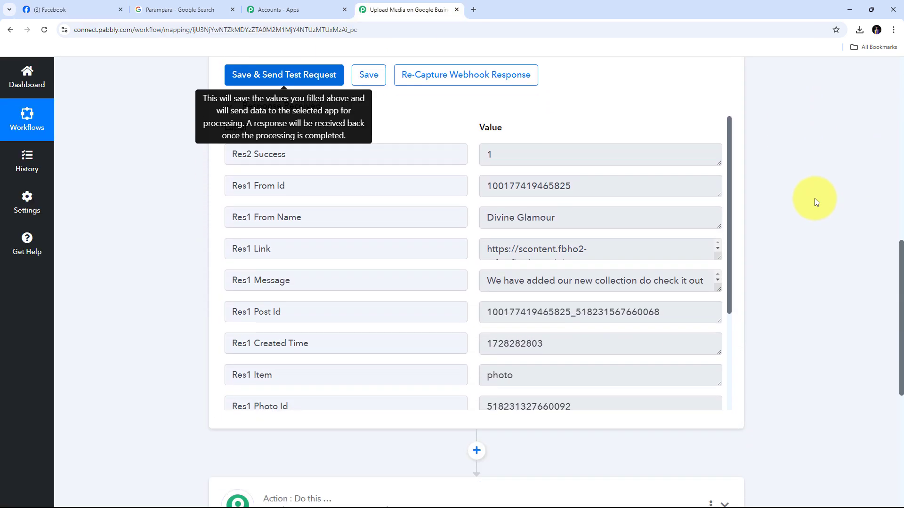
pyautogui.scroll(-1, 814, 198)
pyautogui.scroll(-3, 473, 189)
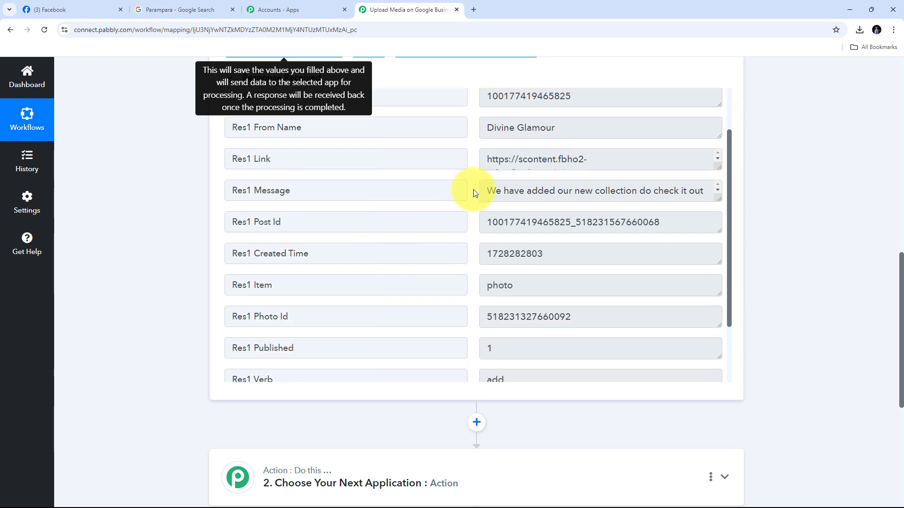
pyautogui.scroll(4, 473, 190)
pyautogui.scroll(2, 473, 190)
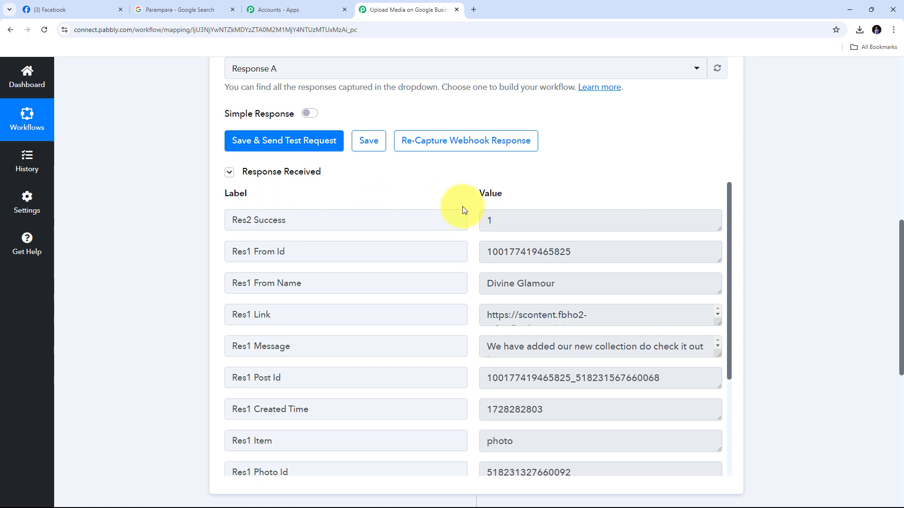
pyautogui.scroll(-3, 464, 207)
pyautogui.scroll(3, 465, 207)
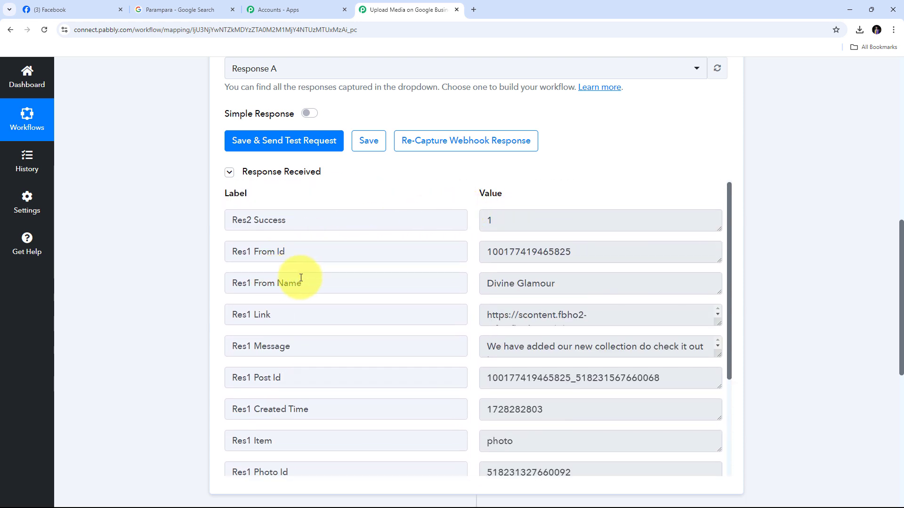
# Check the From Name, Link and Message values in the trigger response, enlarging the text boxes to read them fully
pyautogui.moveTo(619, 285); pyautogui.dragTo(466, 285)
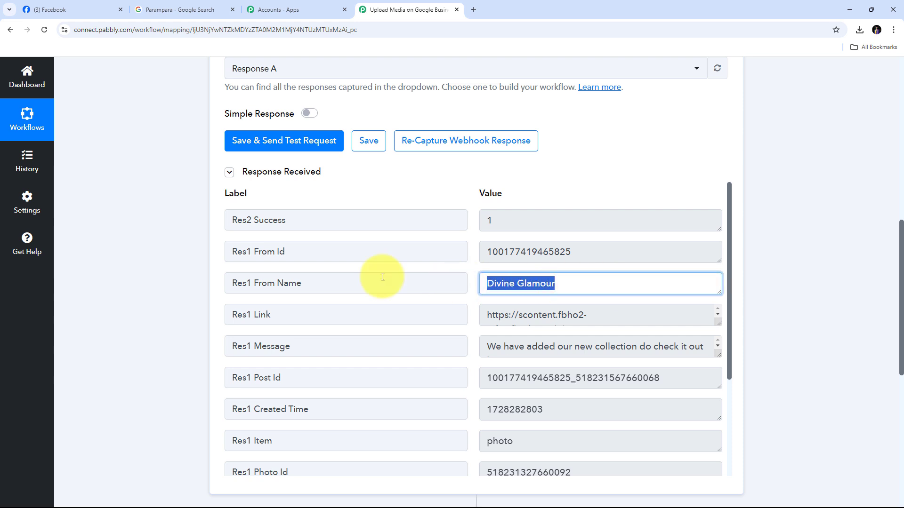
pyautogui.moveTo(705, 414)
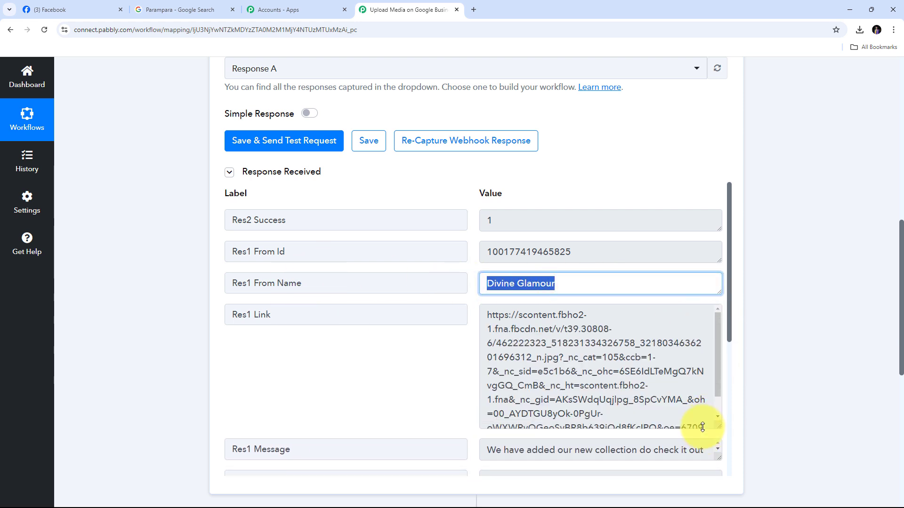
pyautogui.moveTo(488, 315); pyautogui.dragTo(568, 357)
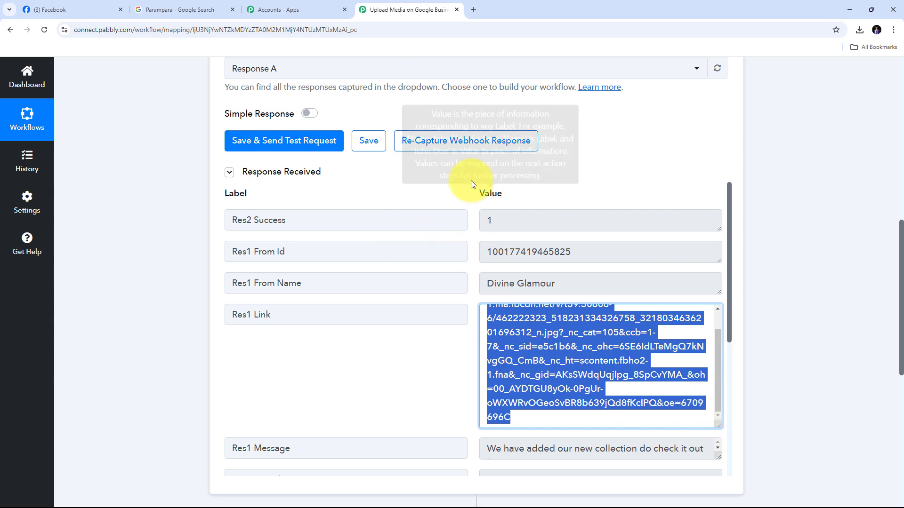
pyautogui.scroll(-5, 471, 181)
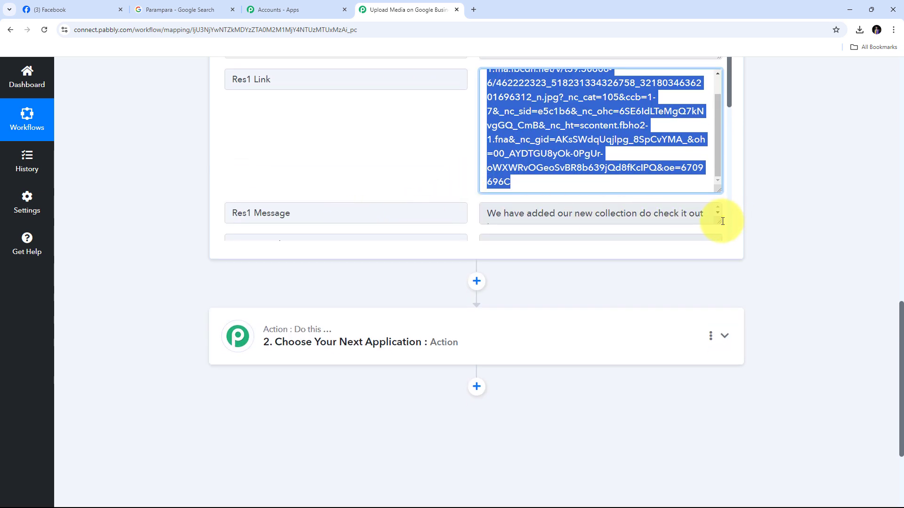
pyautogui.scroll(-3, 575, 163)
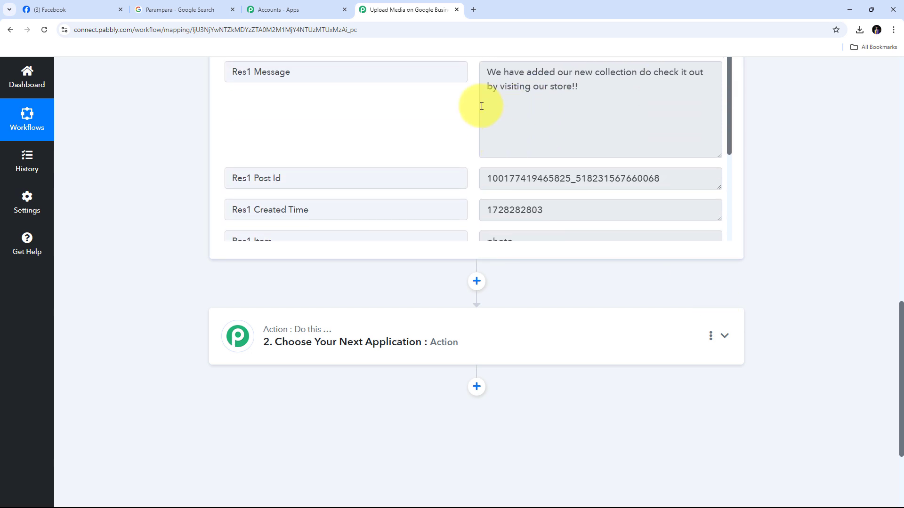
pyautogui.scroll(2, 452, 134)
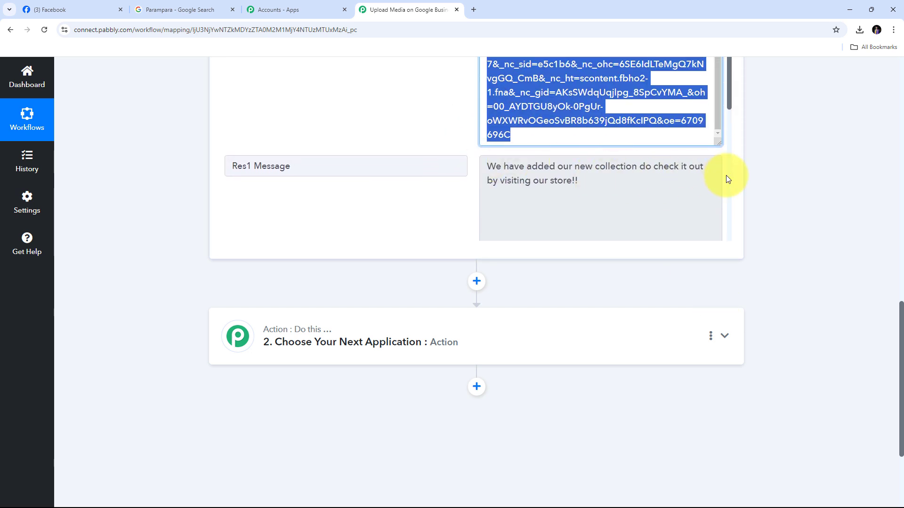
pyautogui.click(430, 121)
pyautogui.scroll(1, 429, 123)
pyautogui.scroll(4, 775, 144)
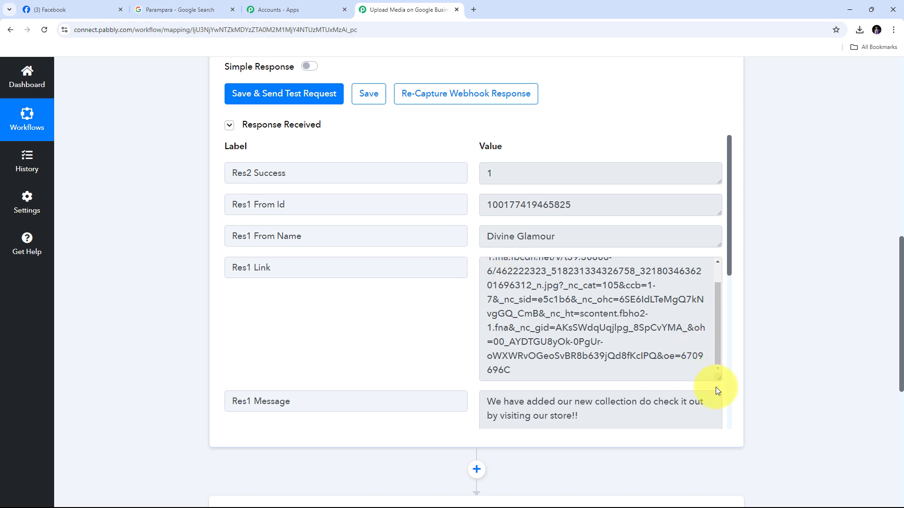
pyautogui.moveTo(717, 380); pyautogui.dragTo(719, 311)
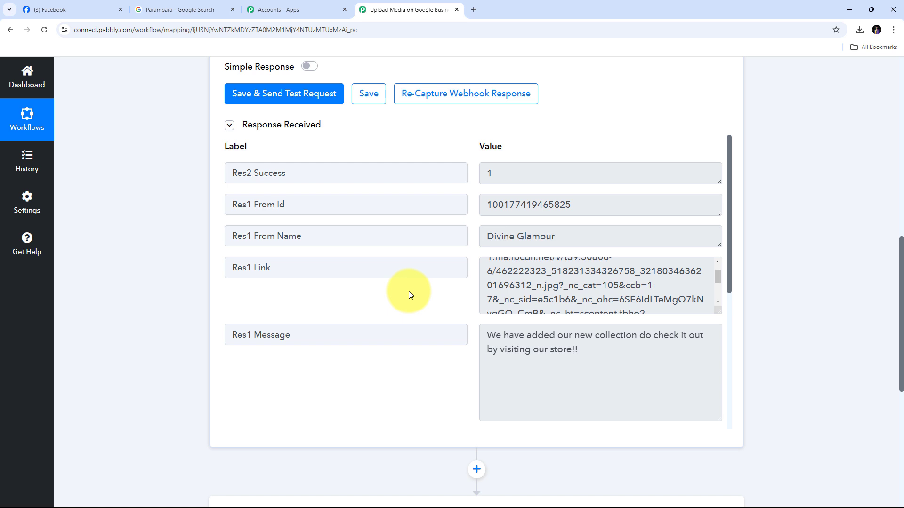
pyautogui.scroll(-3, 775, 224)
pyautogui.scroll(3, 775, 224)
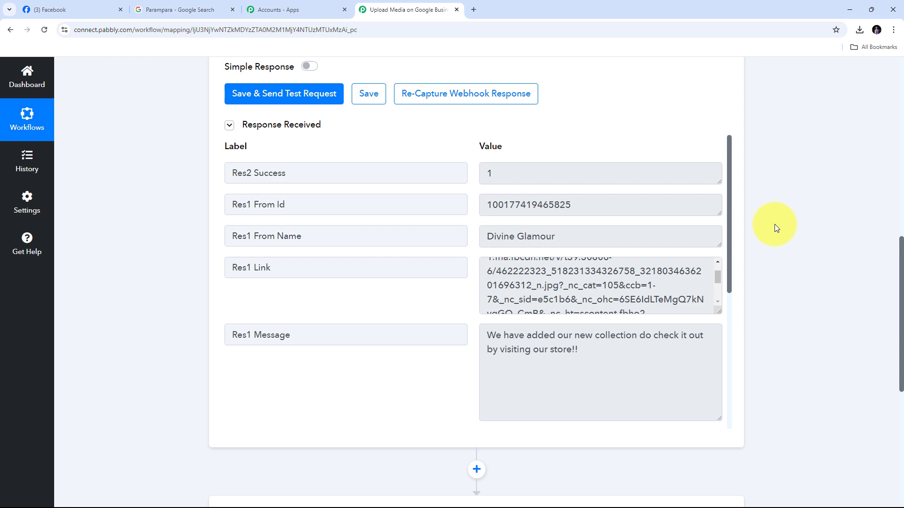
# Set the workflow's action step to Google Business Profile with the event Upload Media Photo
pyautogui.scroll(-6, 774, 224)
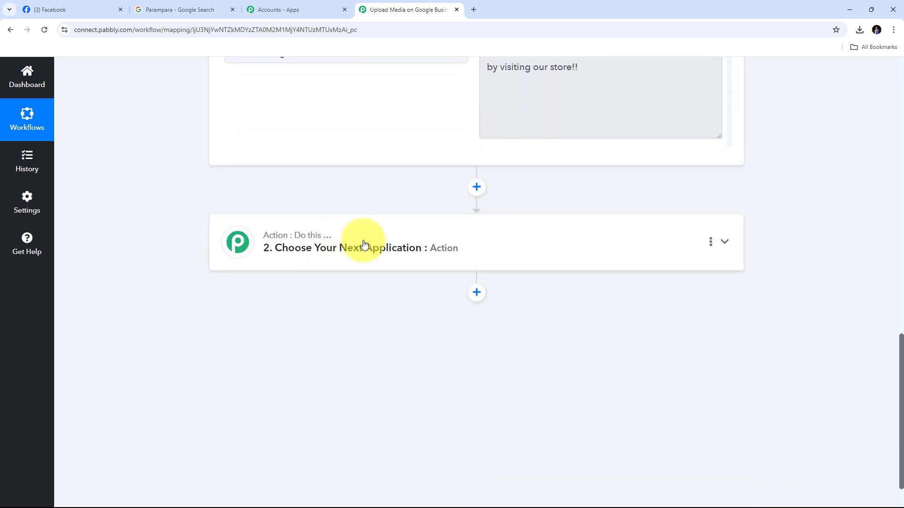
pyautogui.click(650, 245)
pyautogui.scroll(4, 357, 249)
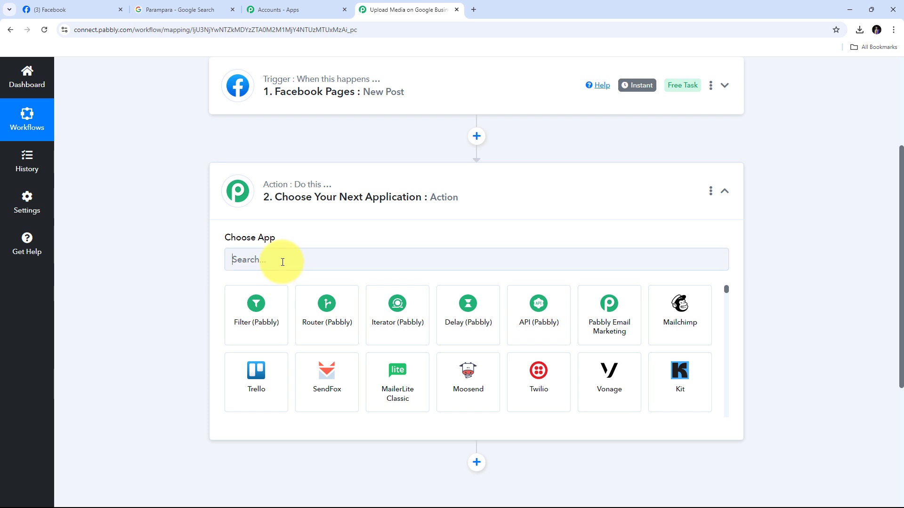
pyautogui.write('G')
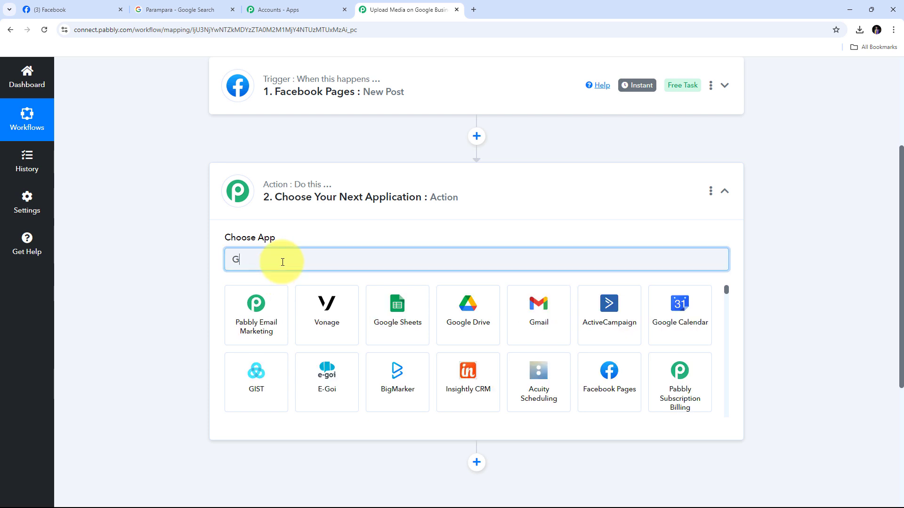
pyautogui.write('oogle')
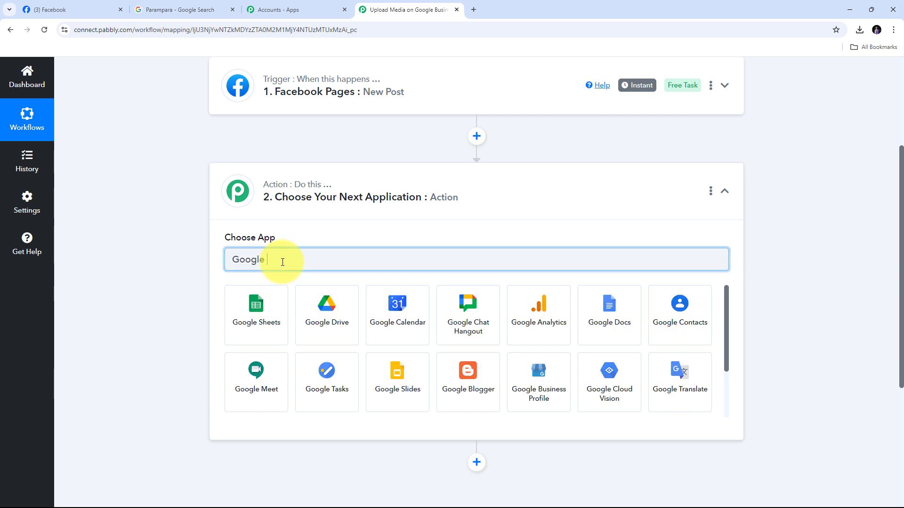
pyautogui.write(' Business')
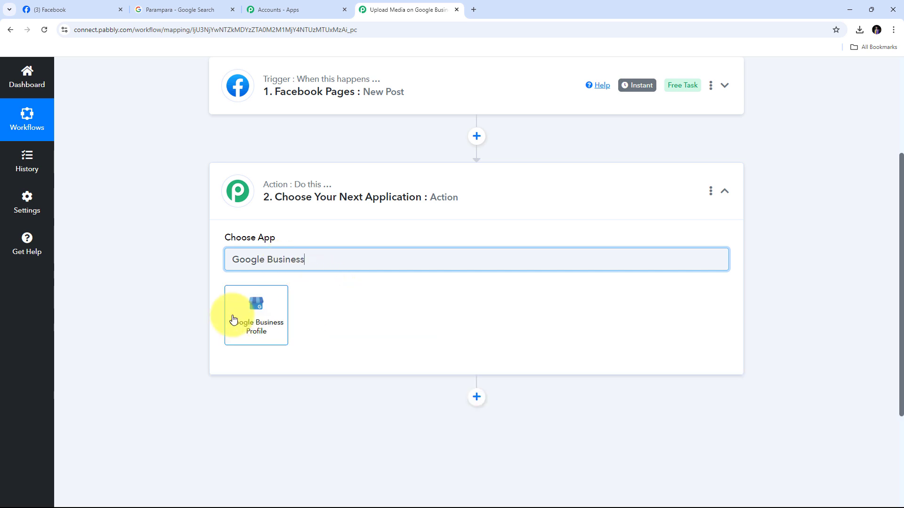
pyautogui.click(259, 314)
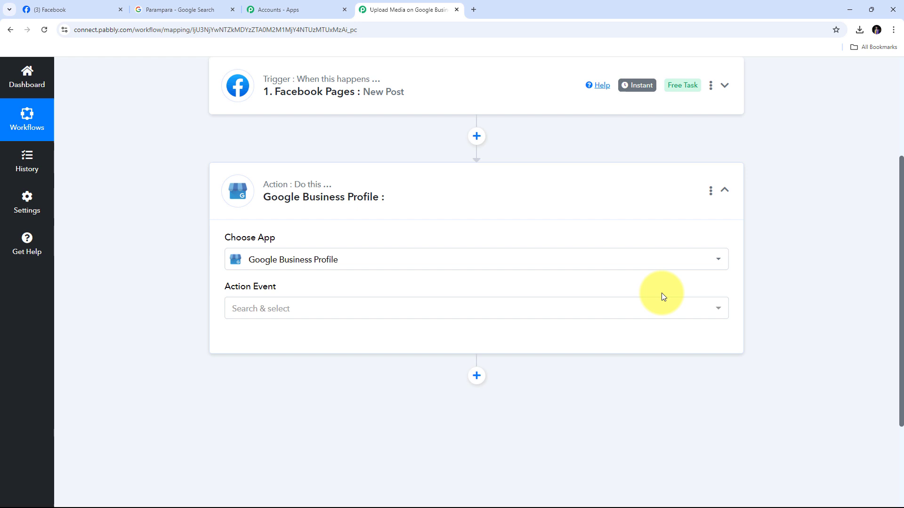
pyautogui.click(538, 307)
pyautogui.scroll(-4, 329, 198)
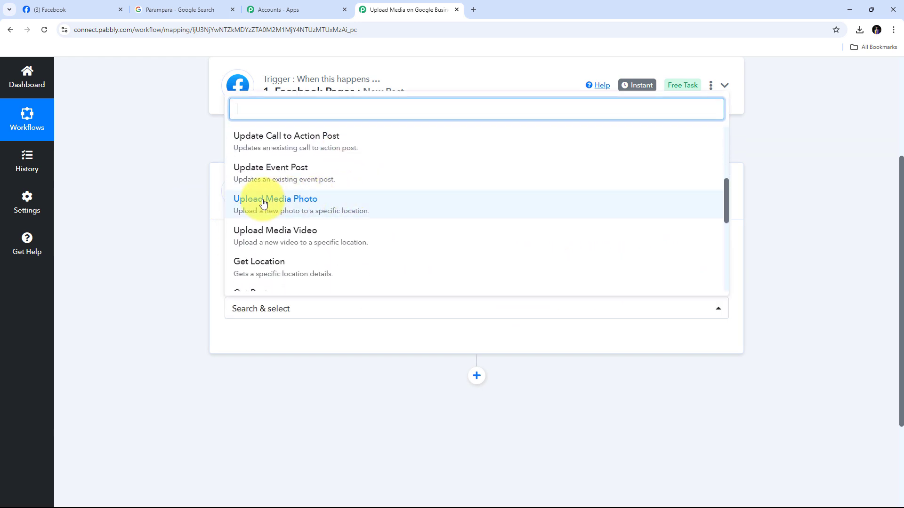
pyautogui.click(298, 204)
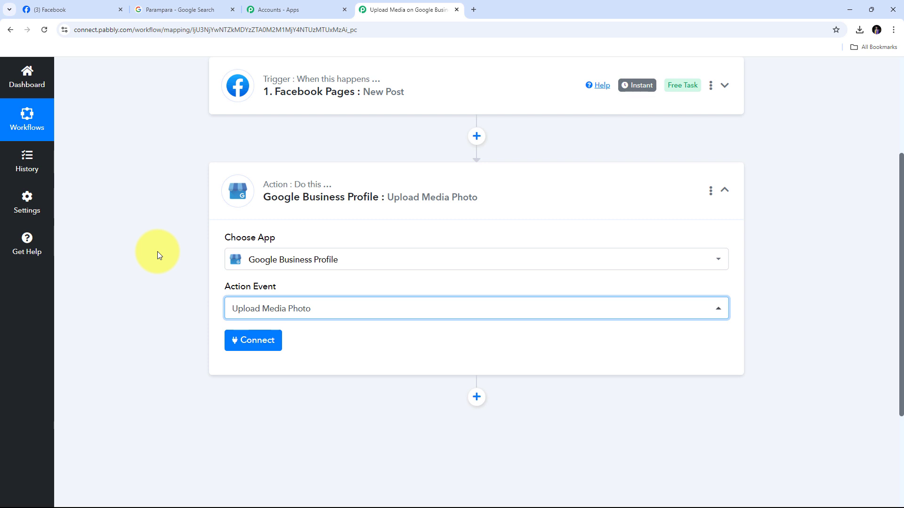
# Connect the action to Google Business Profile by adding a new connection authorised through Google sign-in
pyautogui.click(252, 341)
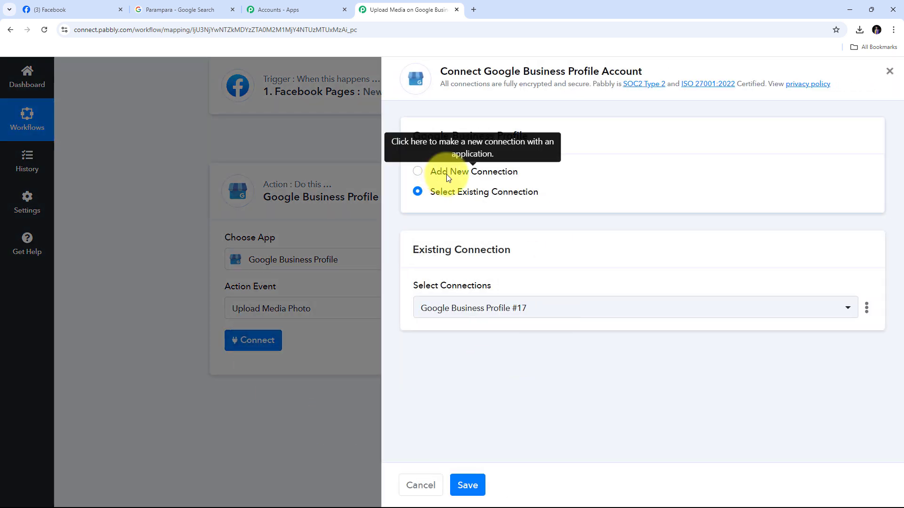
pyautogui.click(447, 174)
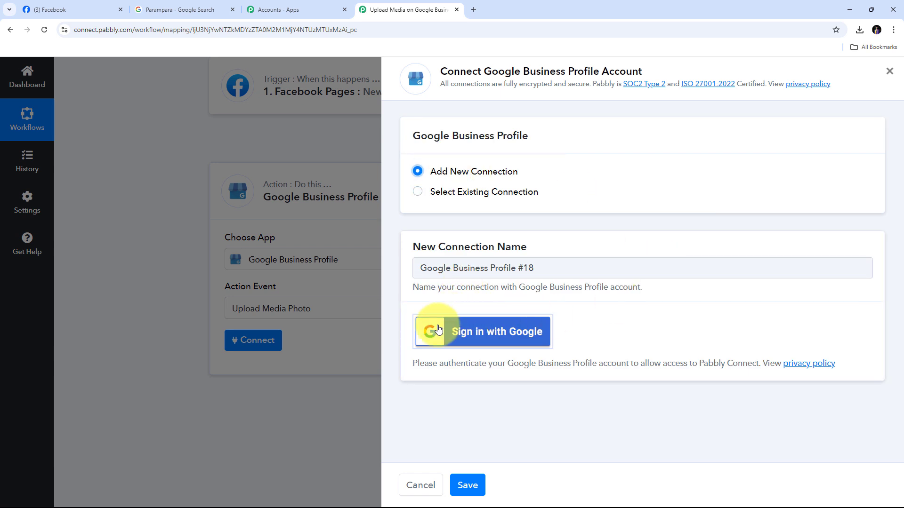
pyautogui.click(489, 341)
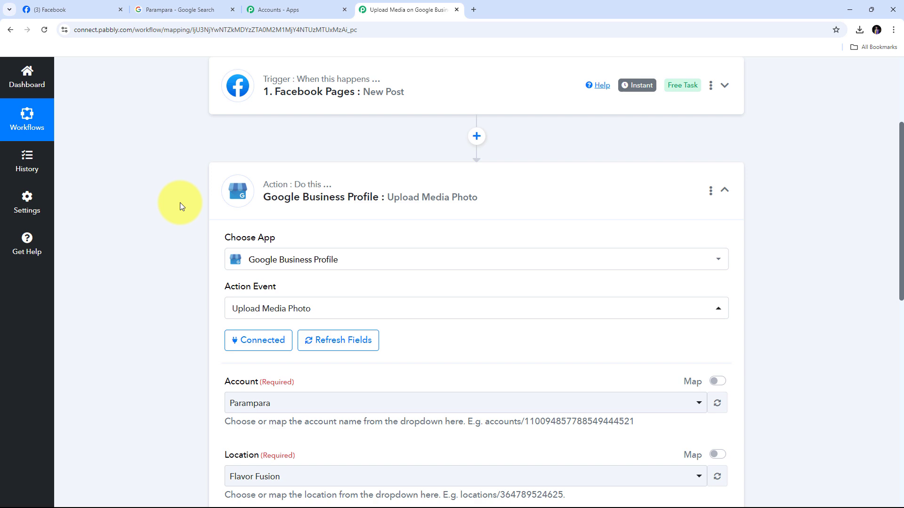
# Select Parampara as both the account and the location for the photo upload
pyautogui.scroll(-5, 180, 203)
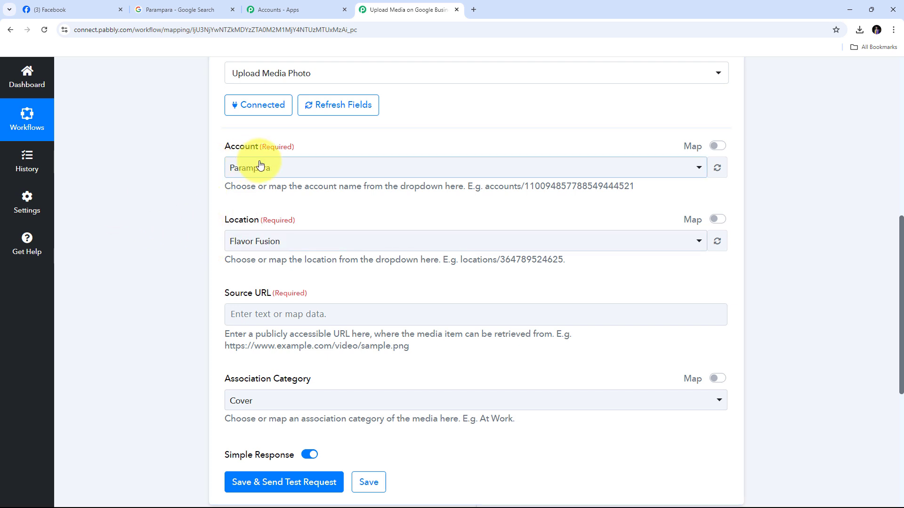
pyautogui.click(363, 168)
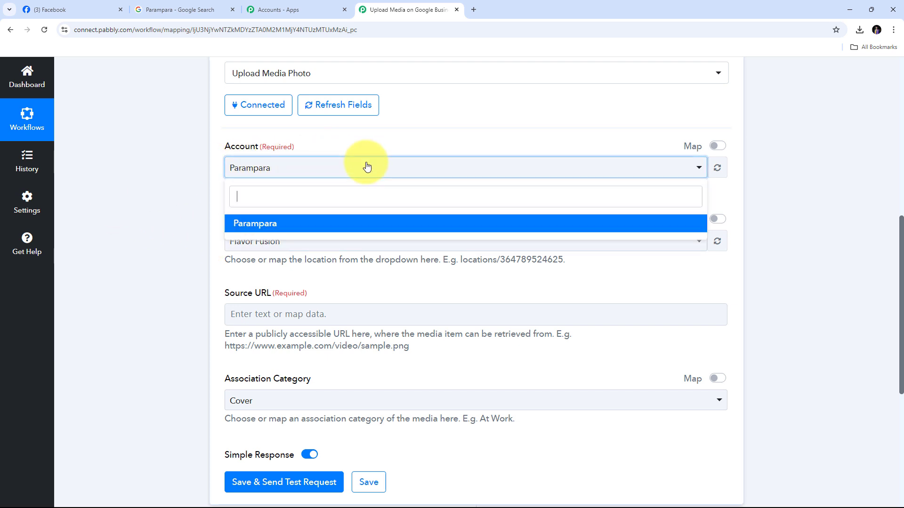
pyautogui.click(272, 225)
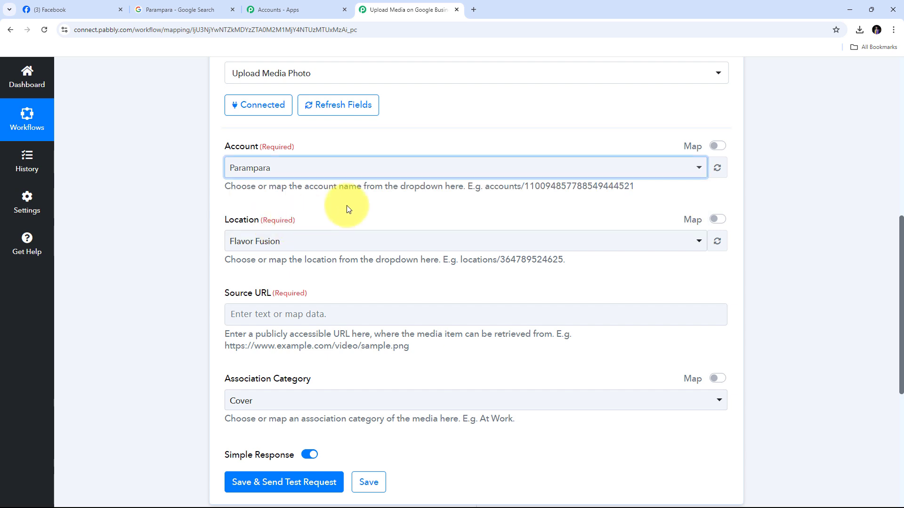
pyautogui.scroll(-1, 358, 197)
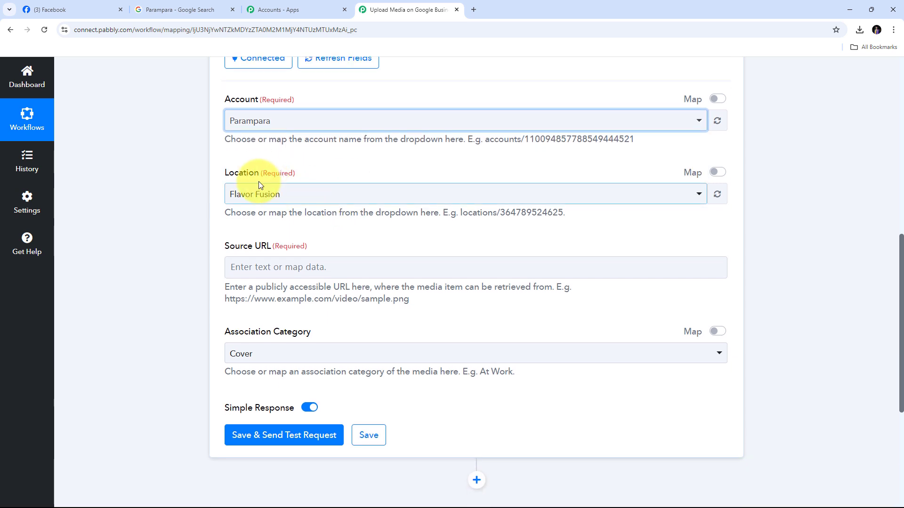
pyautogui.click(439, 193)
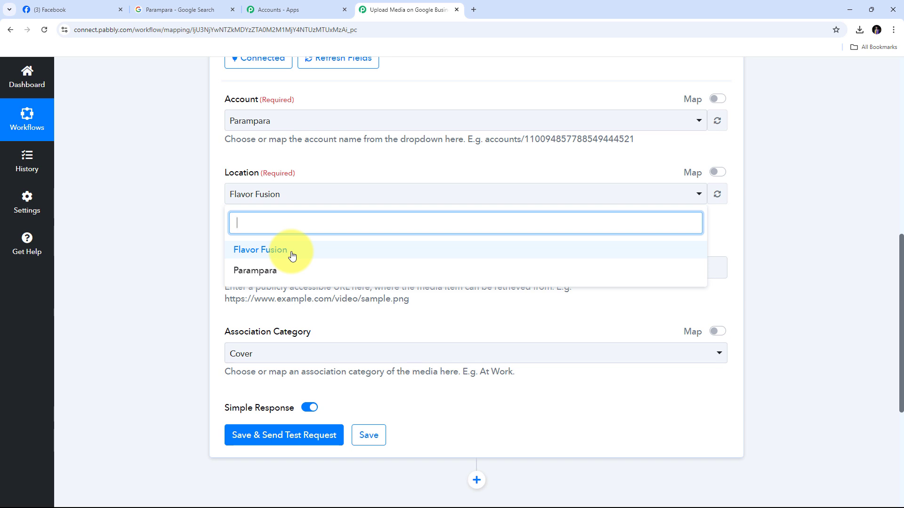
pyautogui.click(262, 272)
# Map the Source URL to the Res1 Link value from the Facebook Pages New Post trigger
pyautogui.scroll(-2, 363, 231)
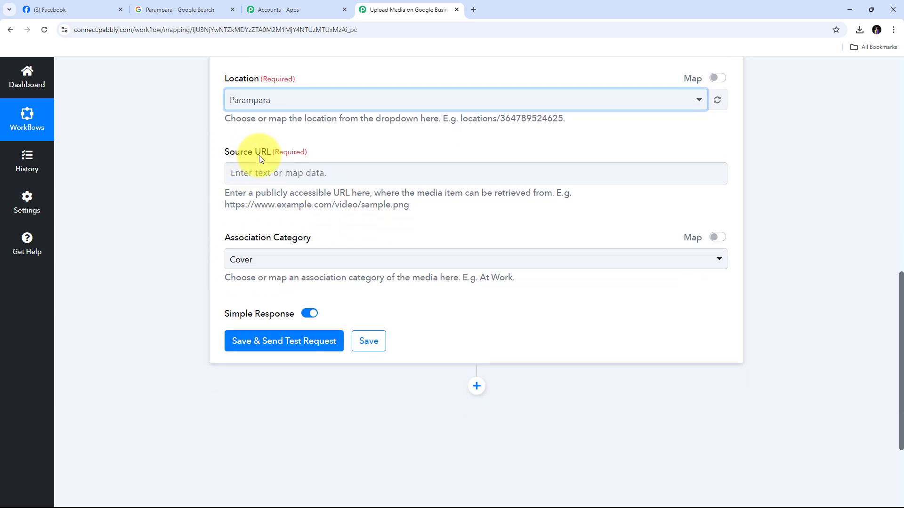
pyautogui.scroll(1, 236, 191)
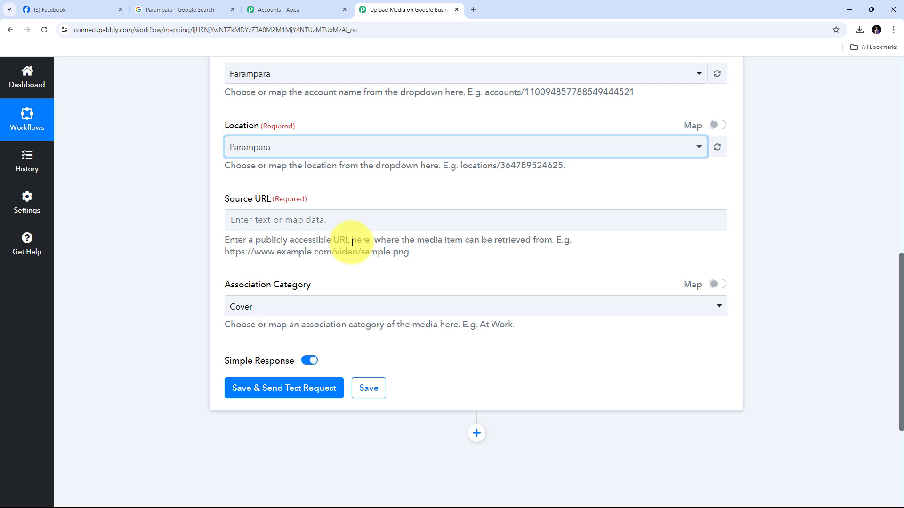
pyautogui.click(262, 223)
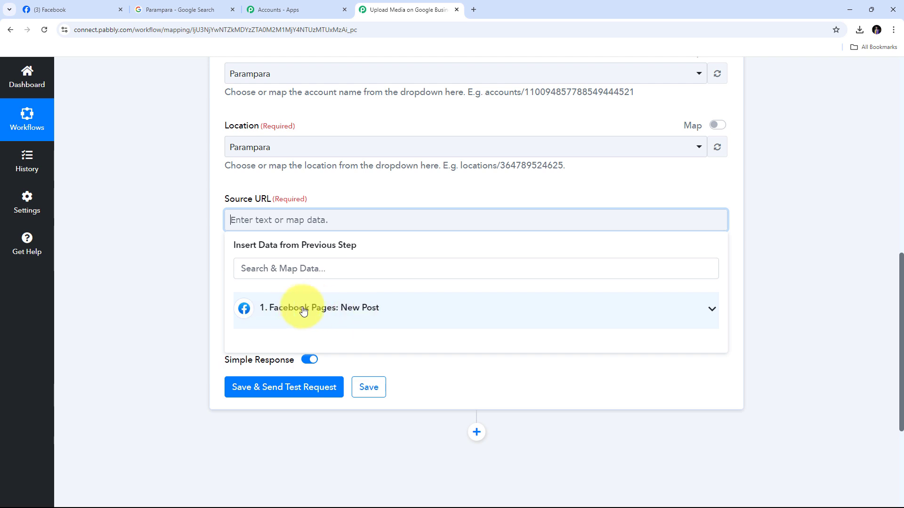
pyautogui.click(366, 311)
pyautogui.scroll(-2, 376, 325)
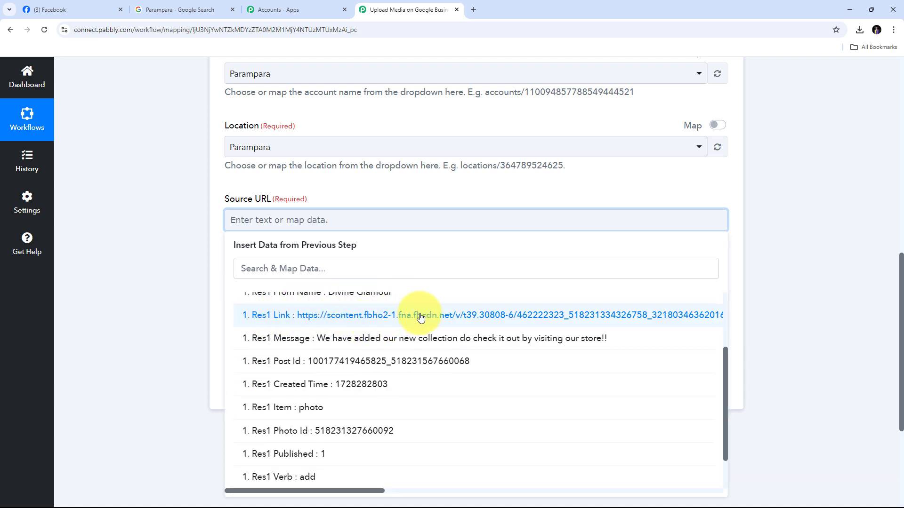
pyautogui.click(400, 319)
pyautogui.click(148, 199)
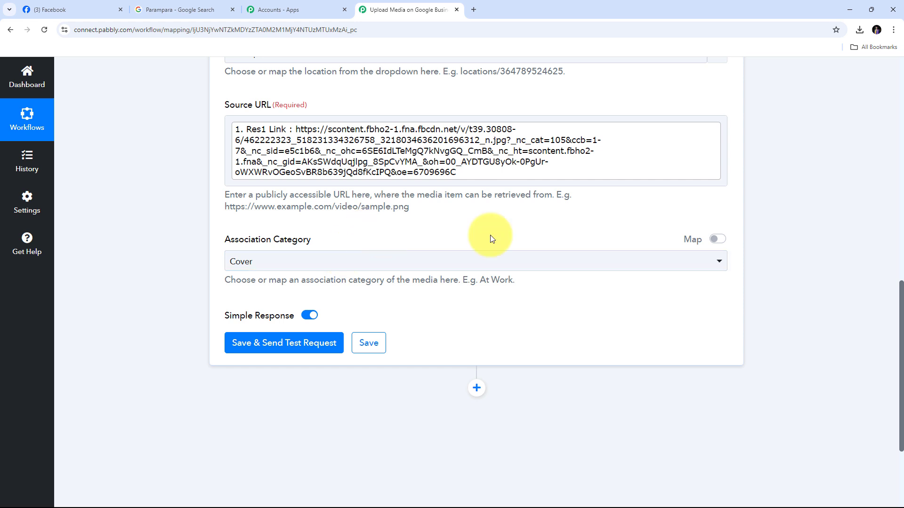
# Set the photo's association category to Product
pyautogui.click(441, 263)
pyautogui.scroll(-1, 319, 333)
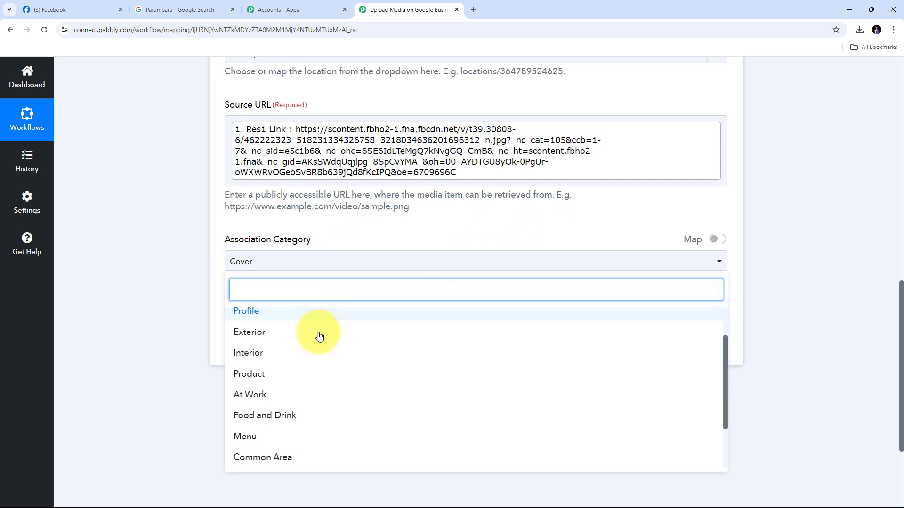
pyautogui.click(250, 375)
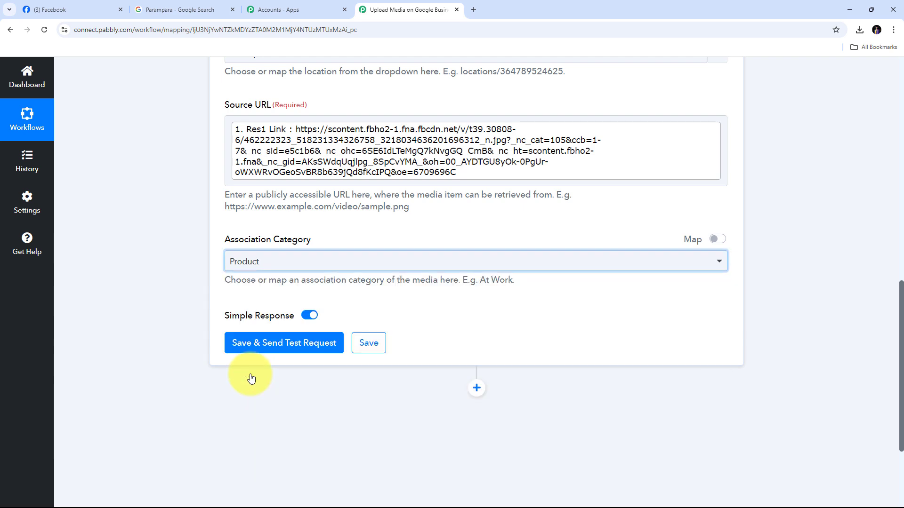
# Save the Upload Media Photo action, send a test request and look through the response fields
pyautogui.scroll(2, 147, 253)
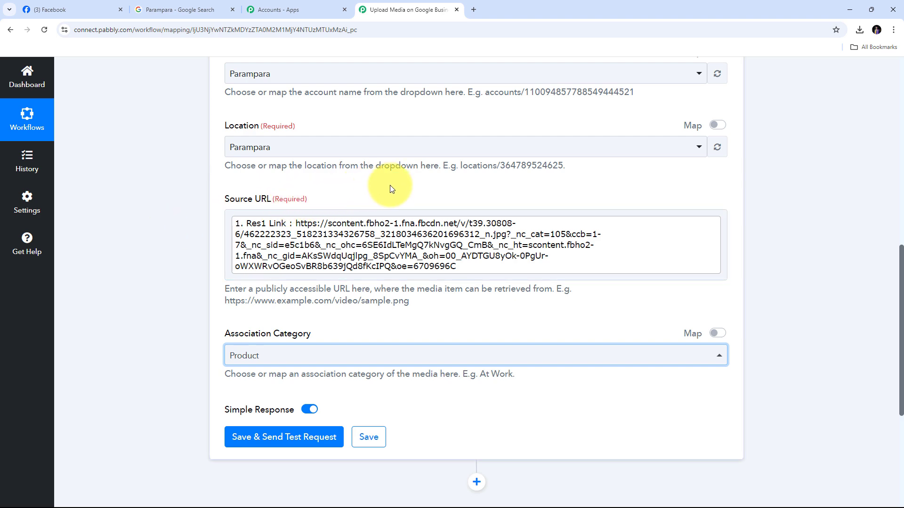
pyautogui.scroll(3, 390, 188)
pyautogui.scroll(-6, 390, 188)
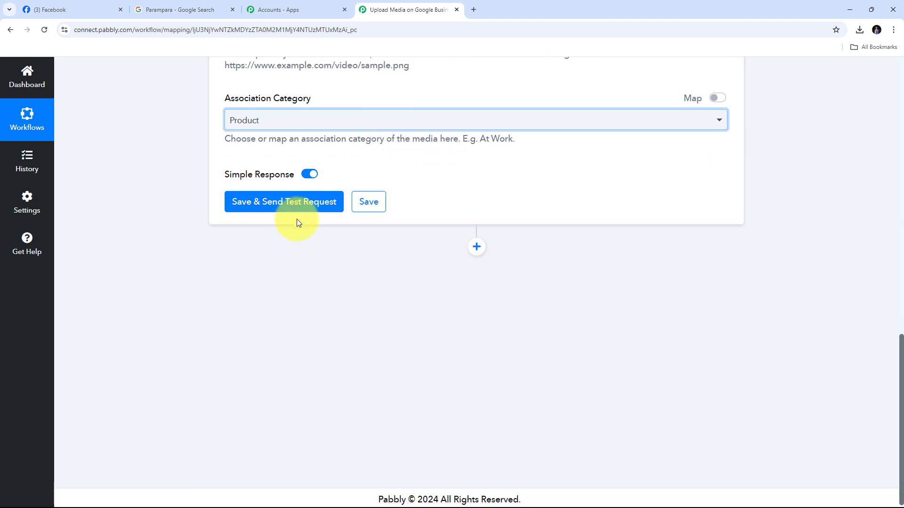
pyautogui.click(297, 207)
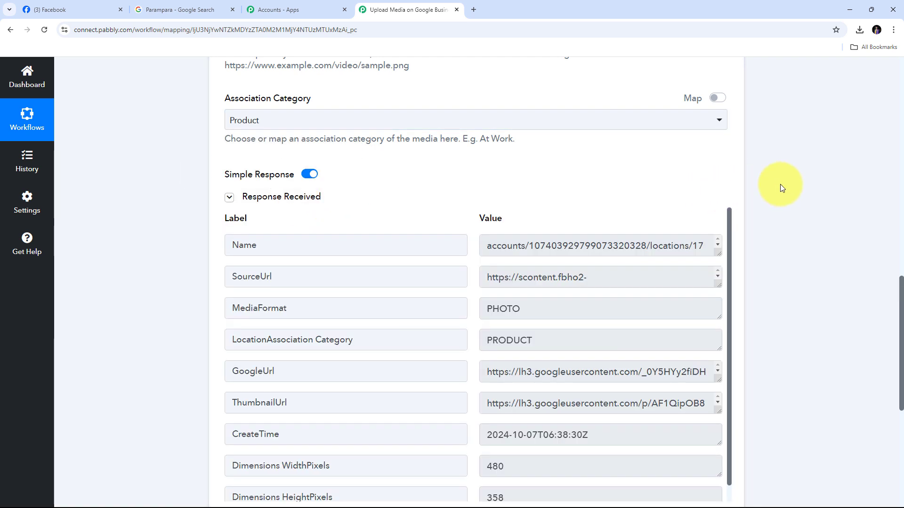
pyautogui.scroll(-1, 781, 183)
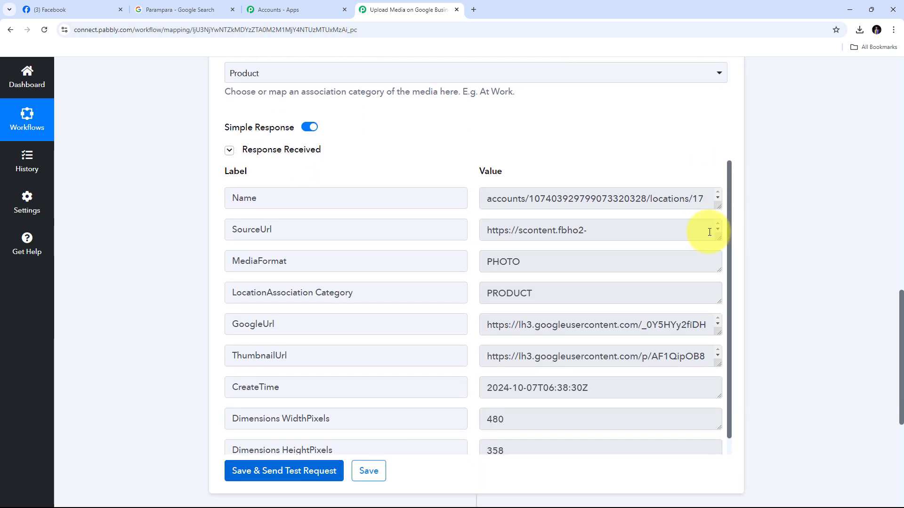
pyautogui.scroll(-2, 716, 229)
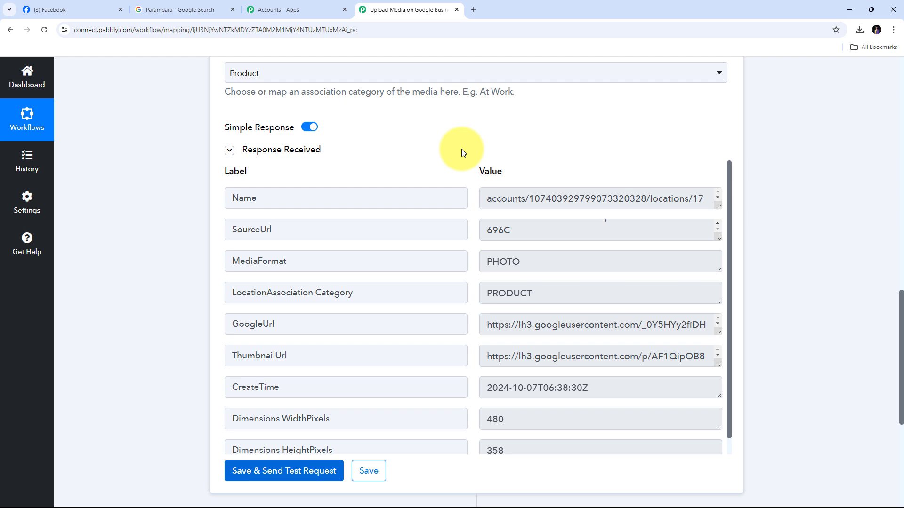
# Check the photos managed in Parampara's Google business listing and compare them with the Divine Glamour Facebook post
pyautogui.click(178, 4)
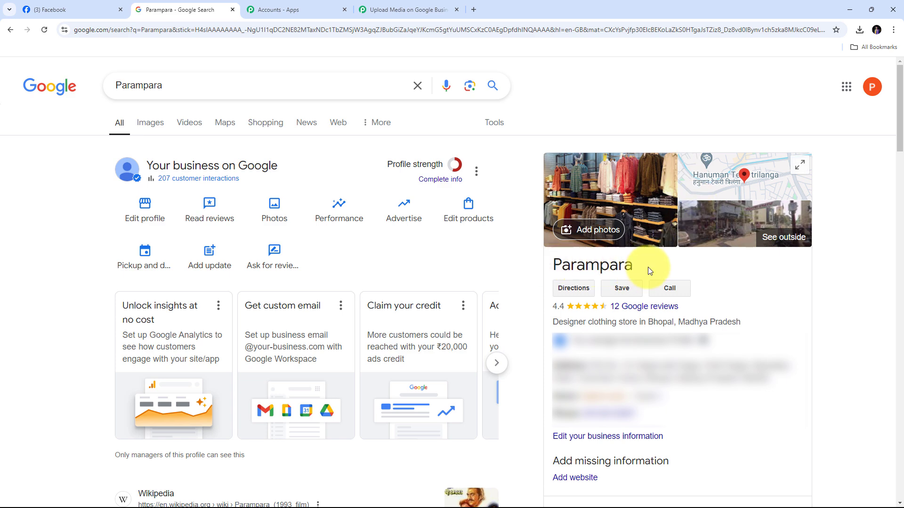
pyautogui.click(646, 184)
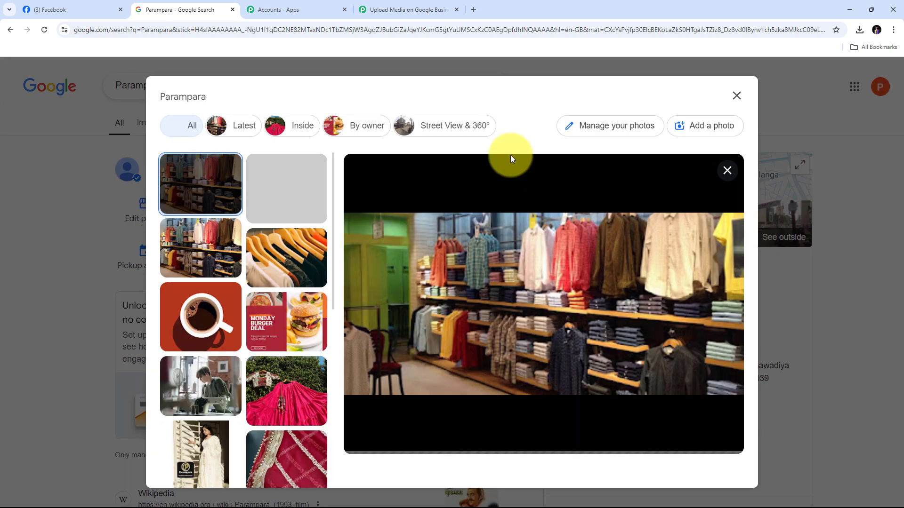
pyautogui.click(615, 131)
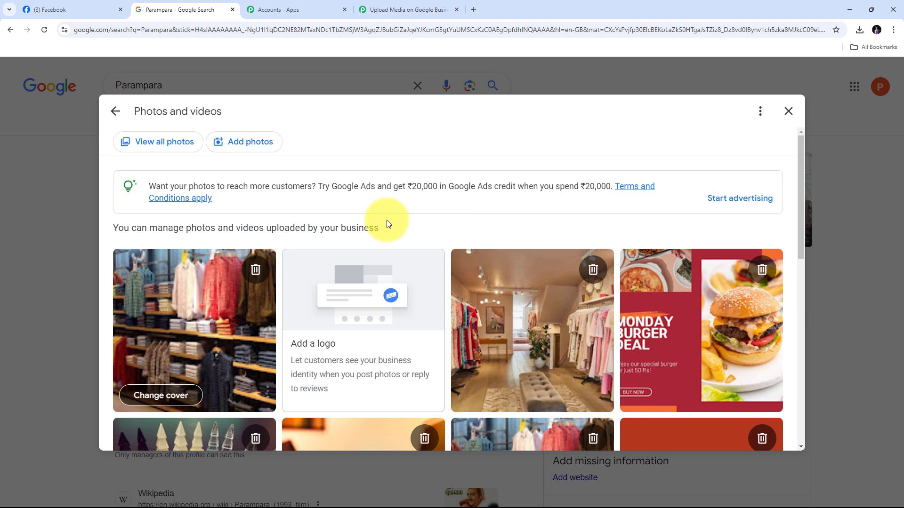
pyautogui.click(85, 10)
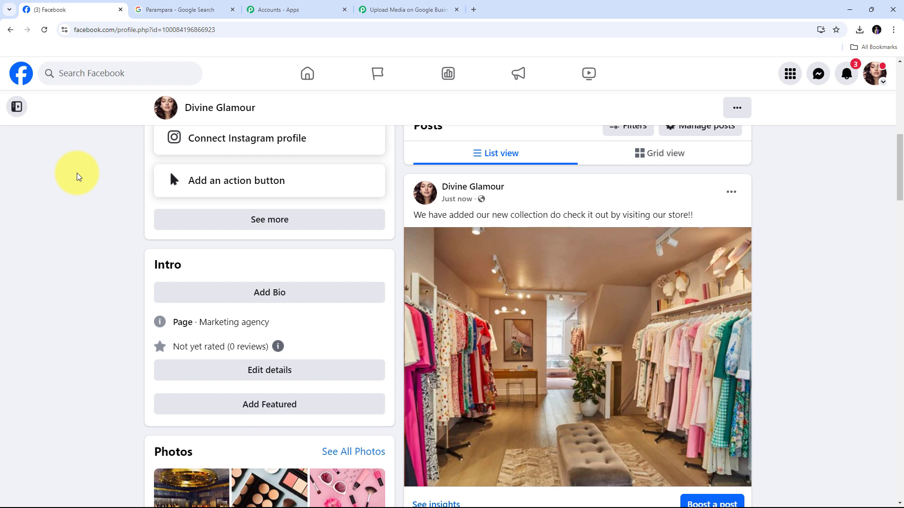
# Return to the Pabbly Connect workflow and review its Facebook Pages trigger and Google Business Profile action
pyautogui.click(404, 10)
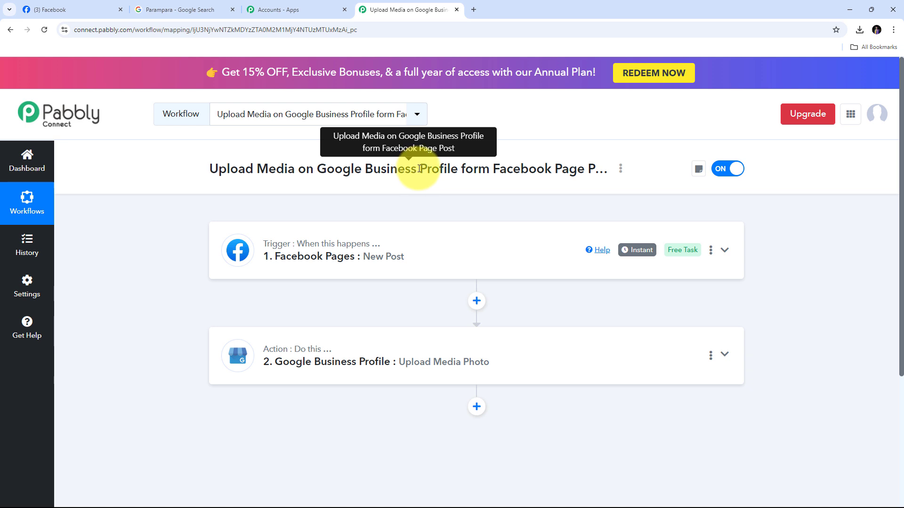
pyautogui.scroll(-2, 169, 206)
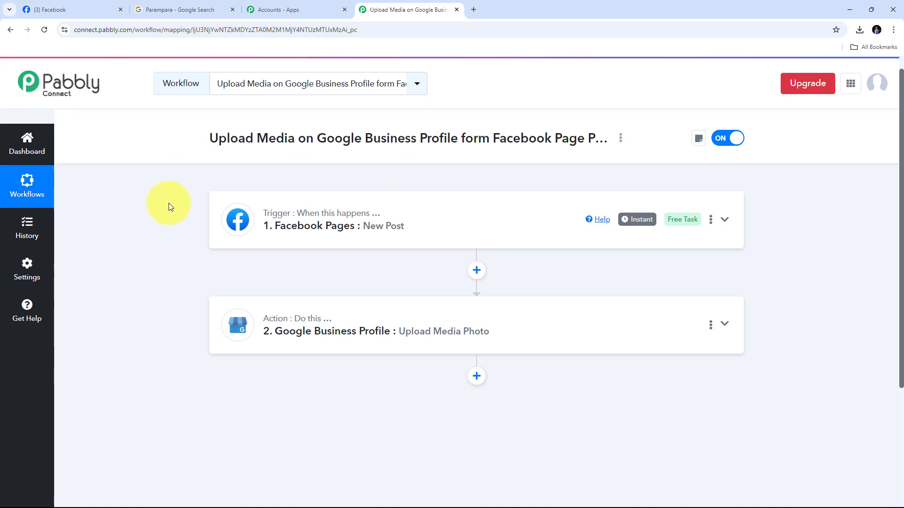
pyautogui.scroll(-2, 168, 203)
pyautogui.scroll(1, 162, 202)
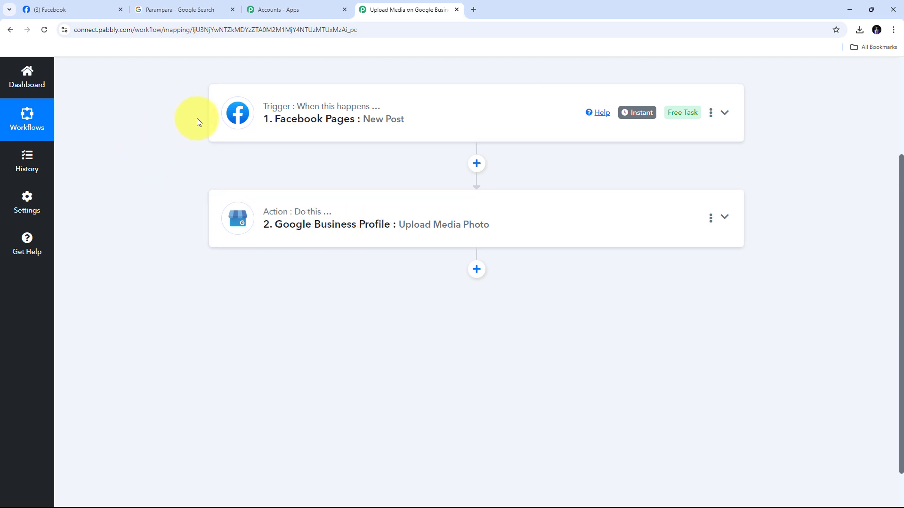
pyautogui.moveTo(277, 110)
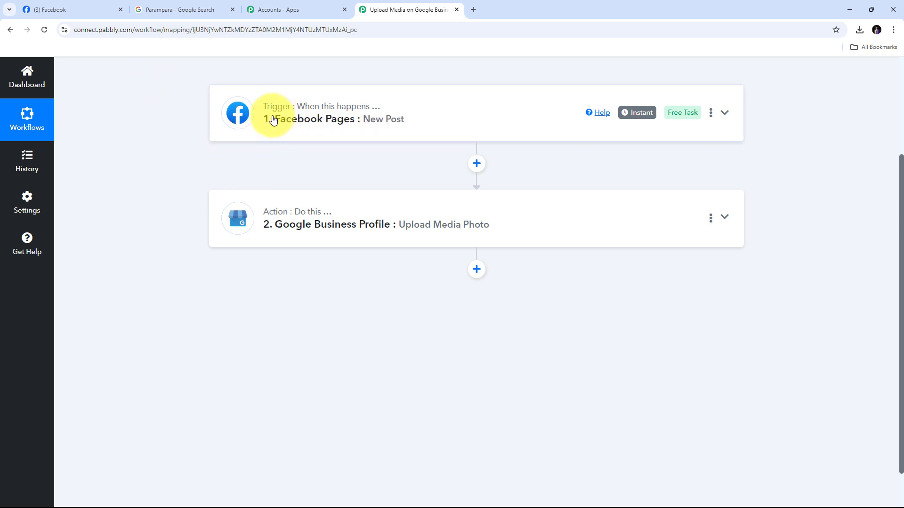
pyautogui.moveTo(394, 124)
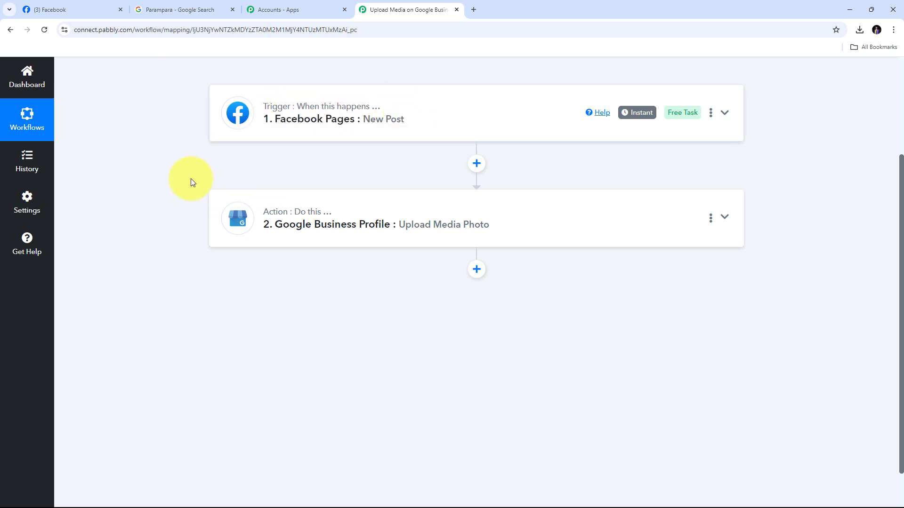